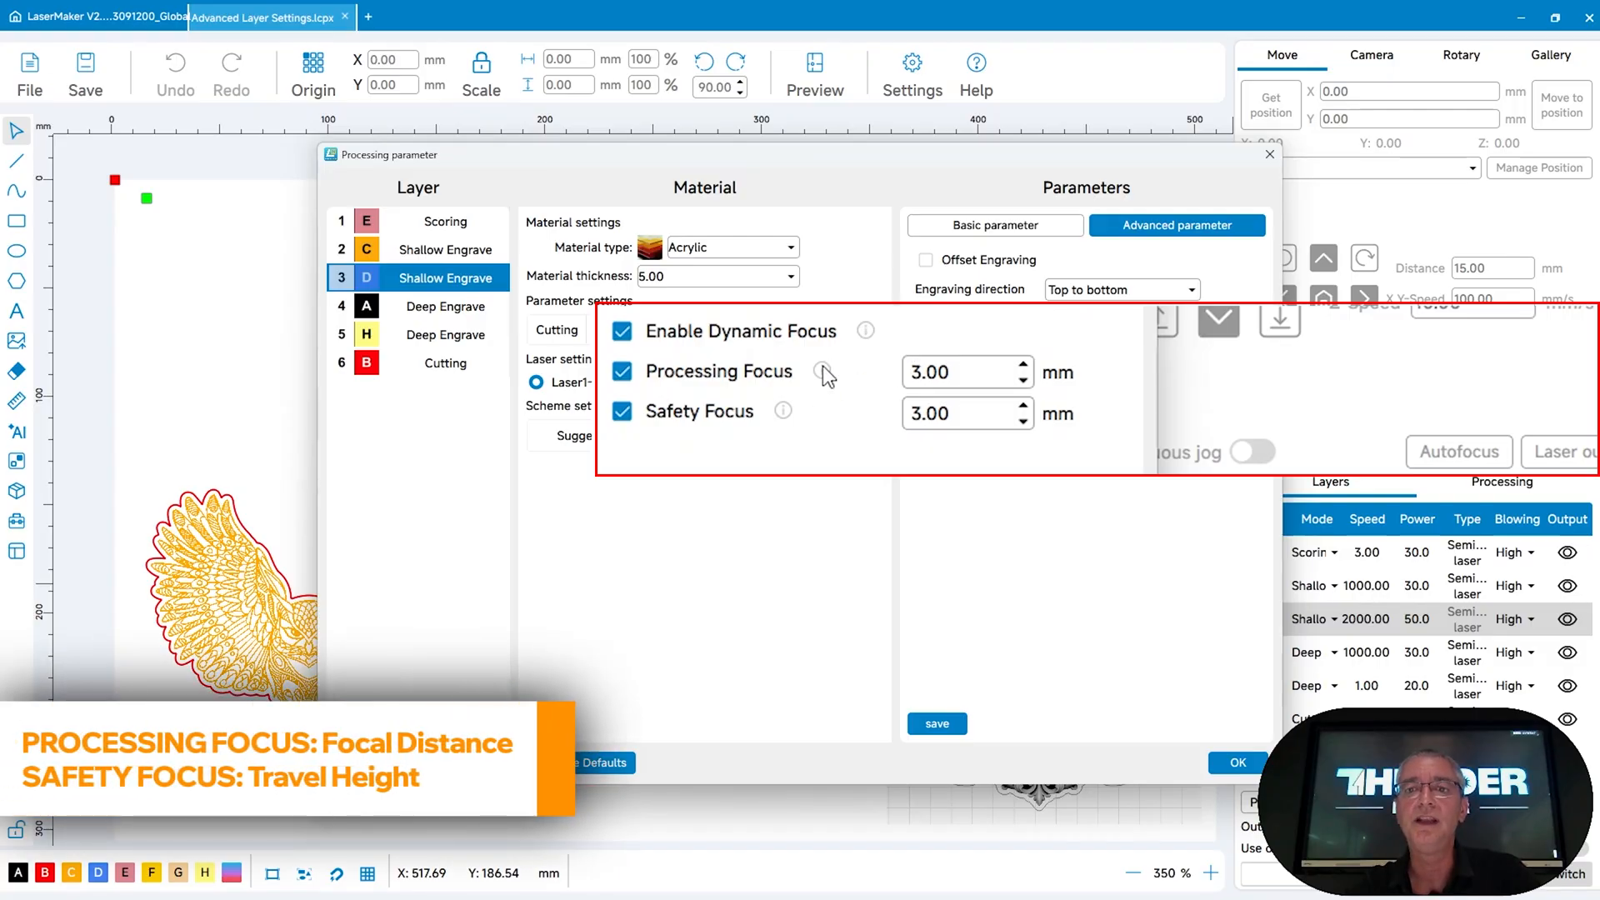
Enable tabs on the Plywood Cutting layer with a tab size of 5 mm and even spacing of 50 mm, and apply the settings.
{"action": "mouse_move", "coordinate": [822, 369]}
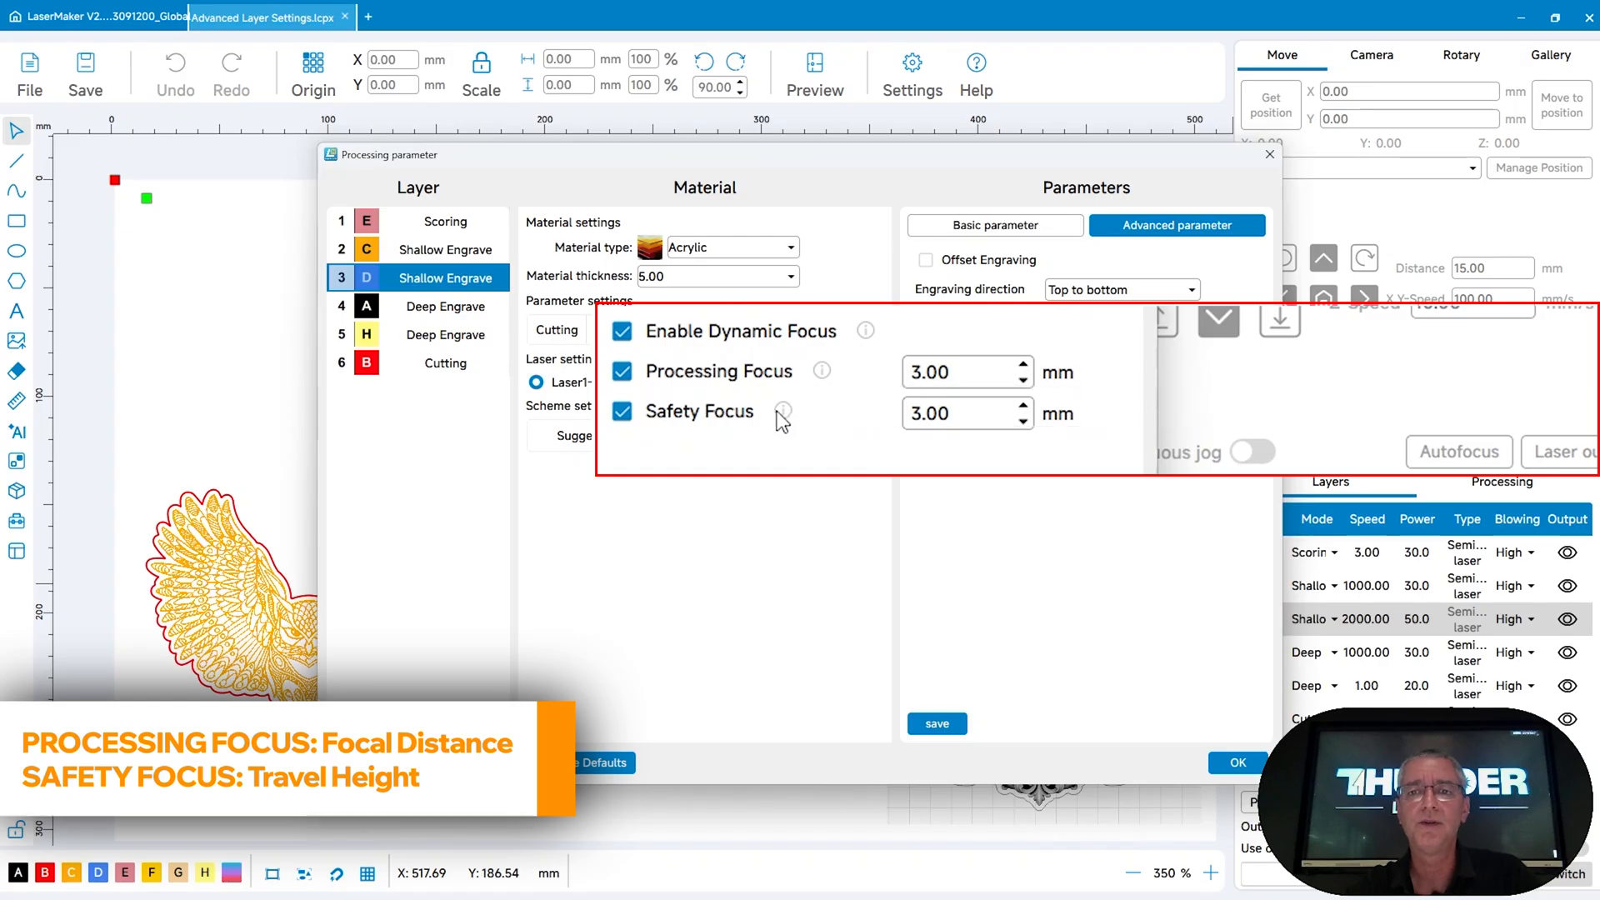
{"action": "mouse_move", "coordinate": [782, 412]}
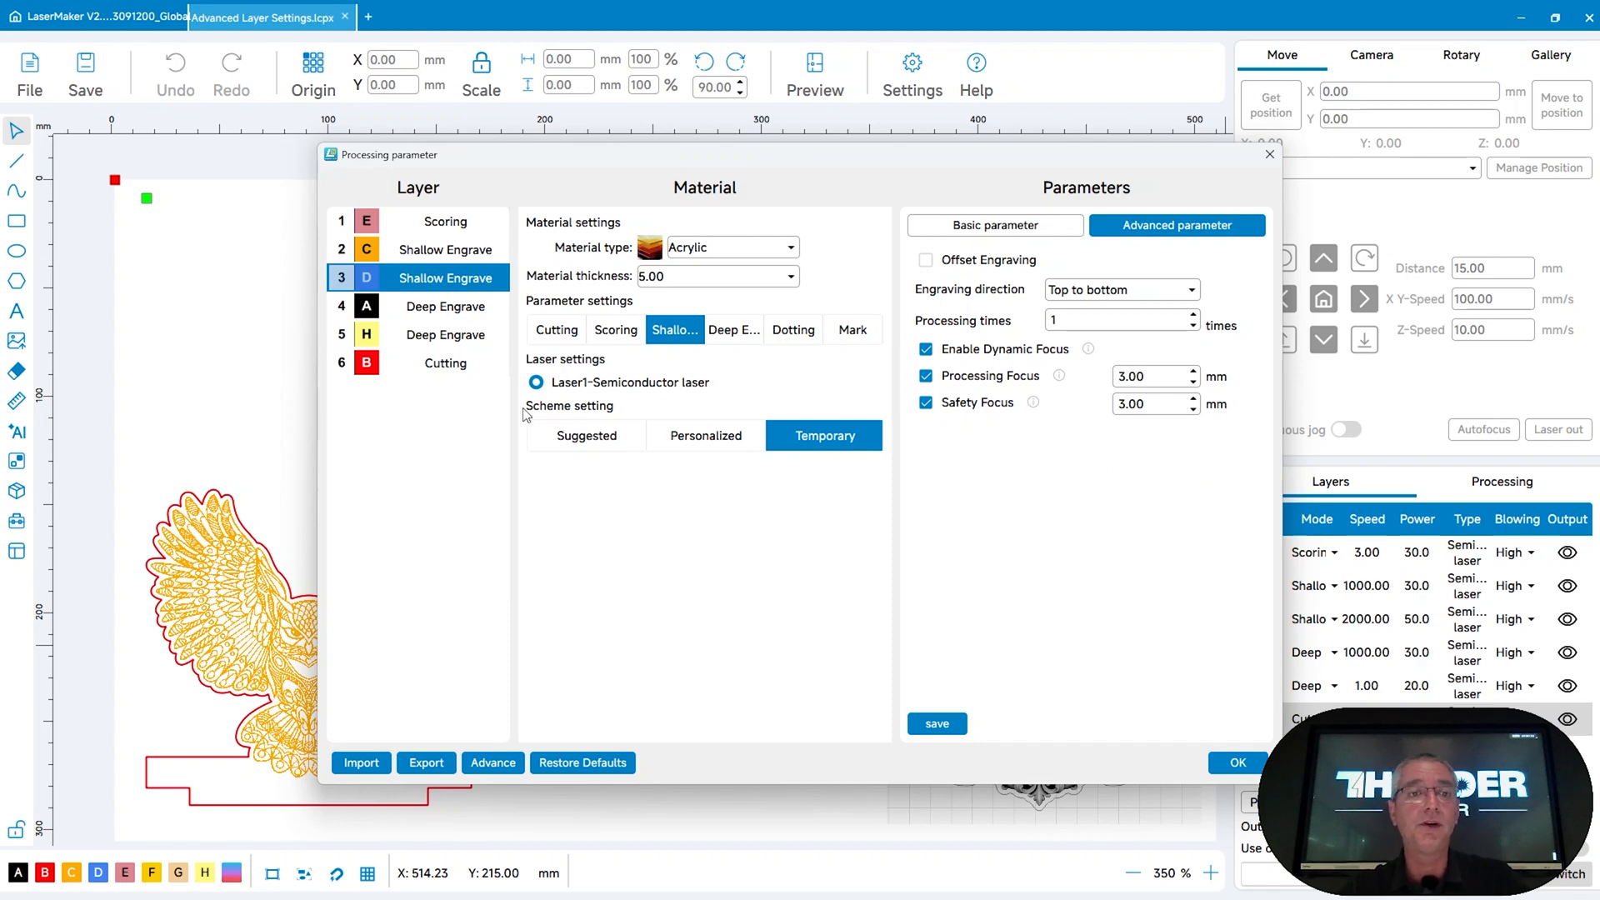
{"action": "left_click", "coordinate": [450, 367]}
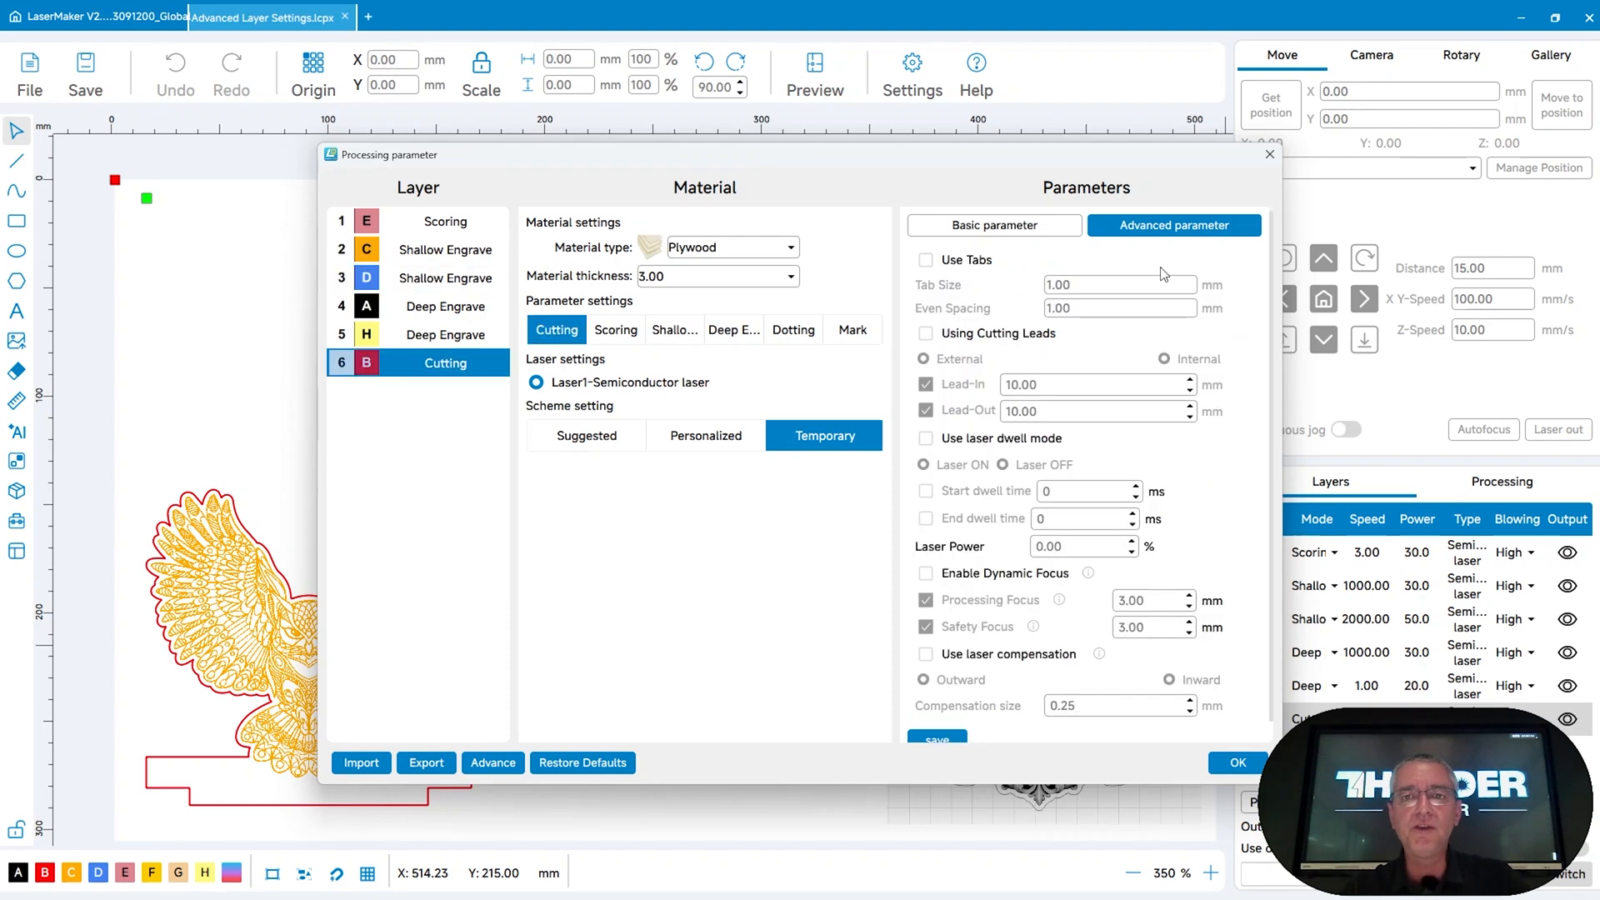
{"action": "left_click", "coordinate": [966, 260]}
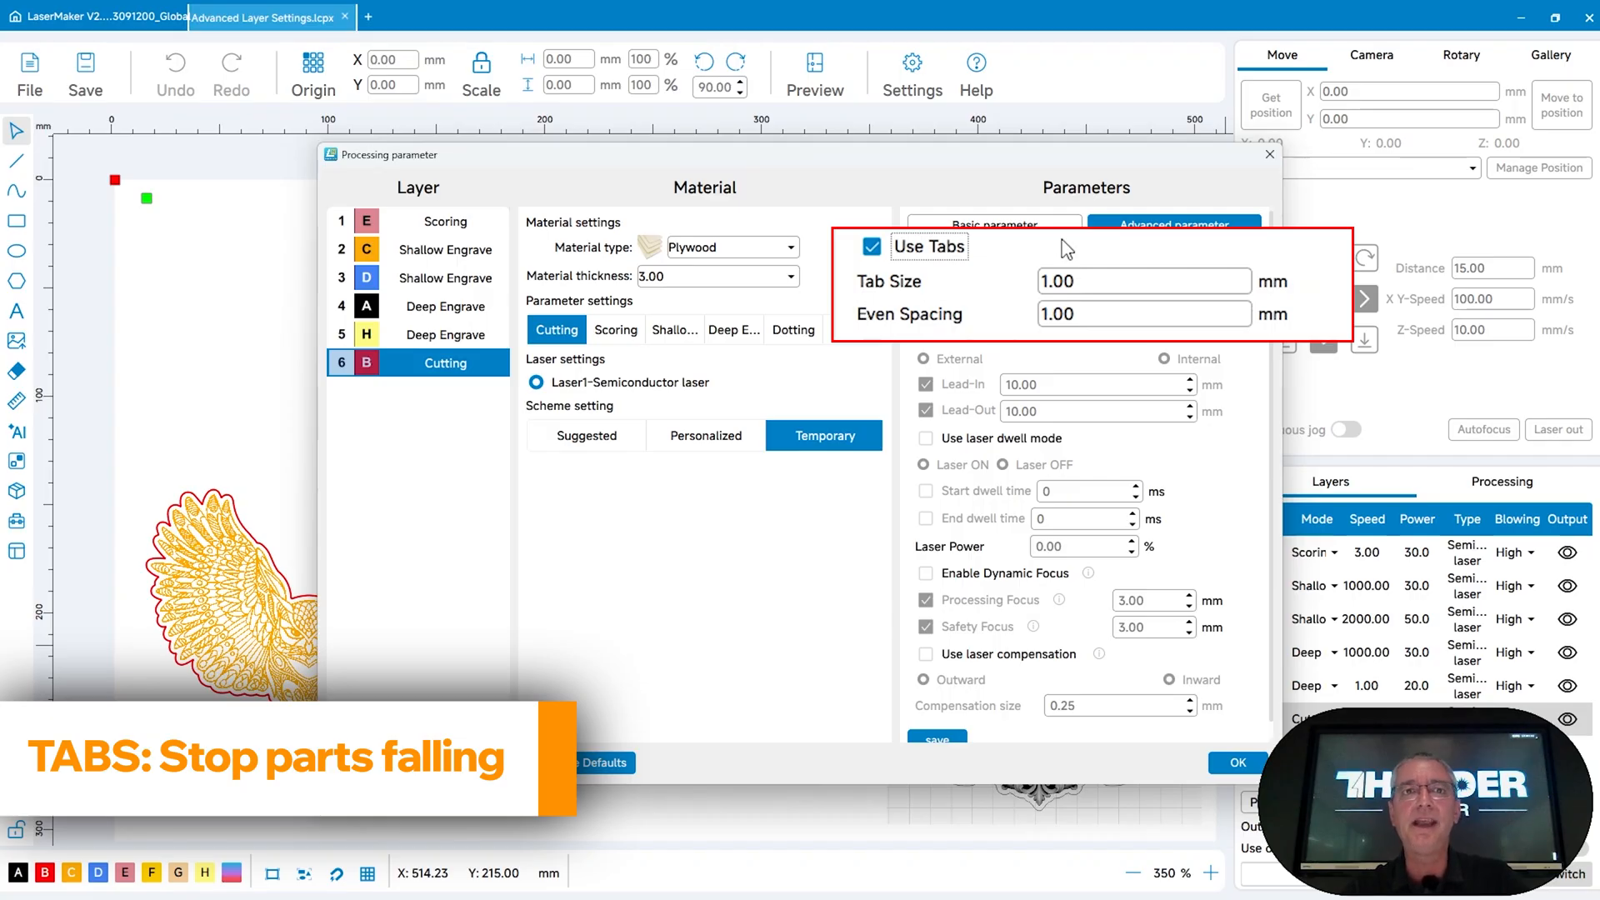
{"action": "left_click_drag", "start_coordinate": [1114, 280], "coordinate": [1012, 275]}
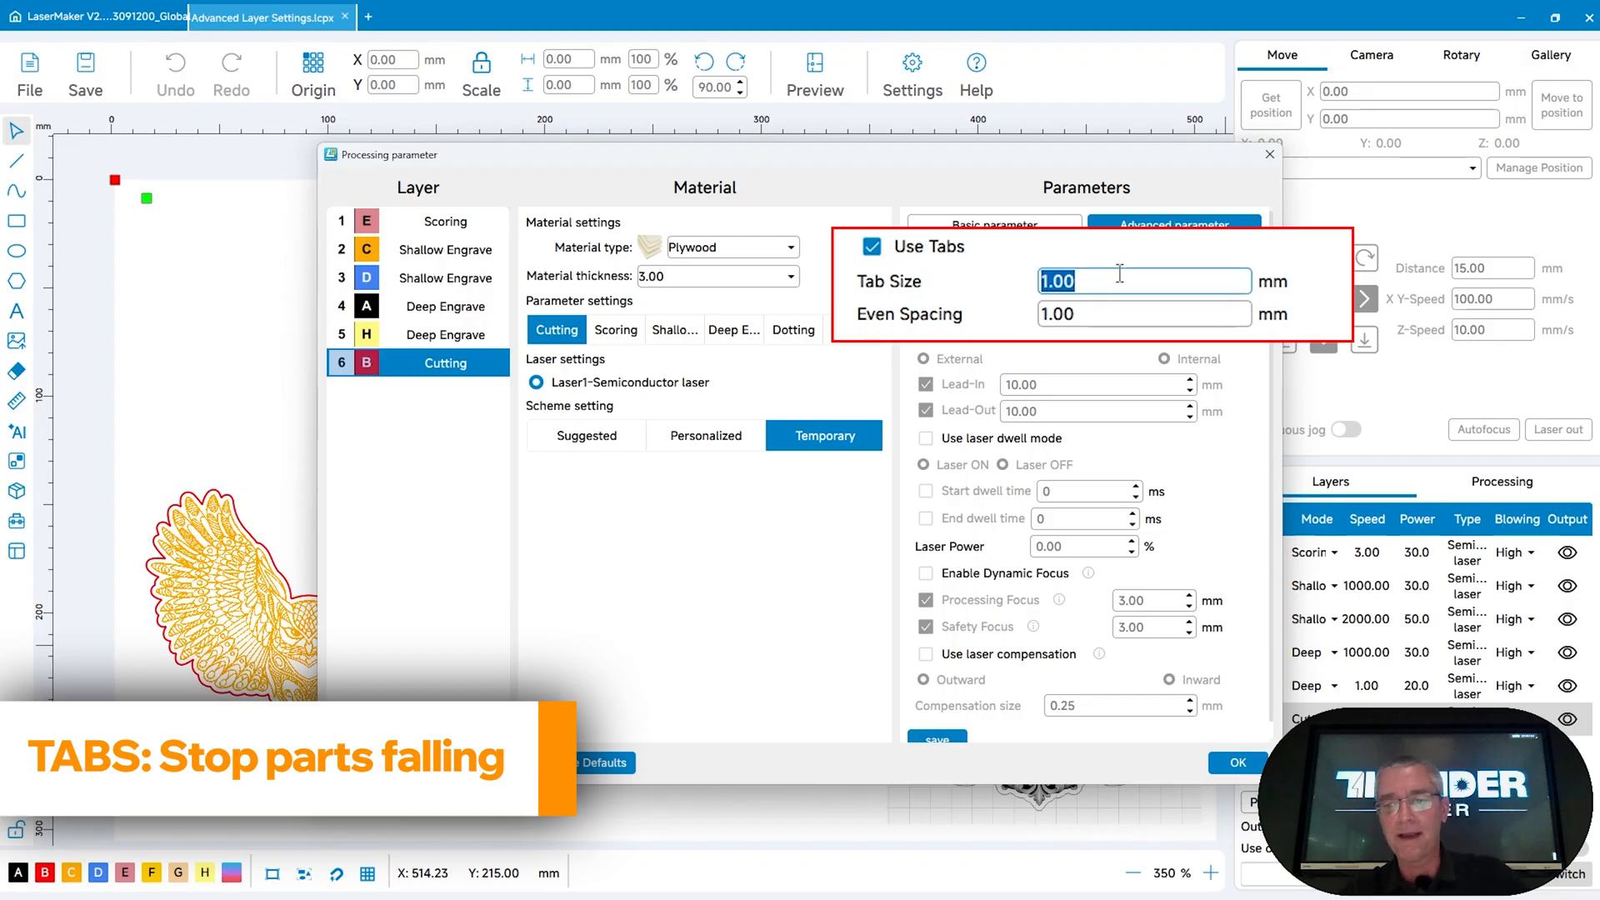
{"action": "type", "text": "5"}
{"action": "left_click_drag", "start_coordinate": [1130, 317], "coordinate": [973, 315]}
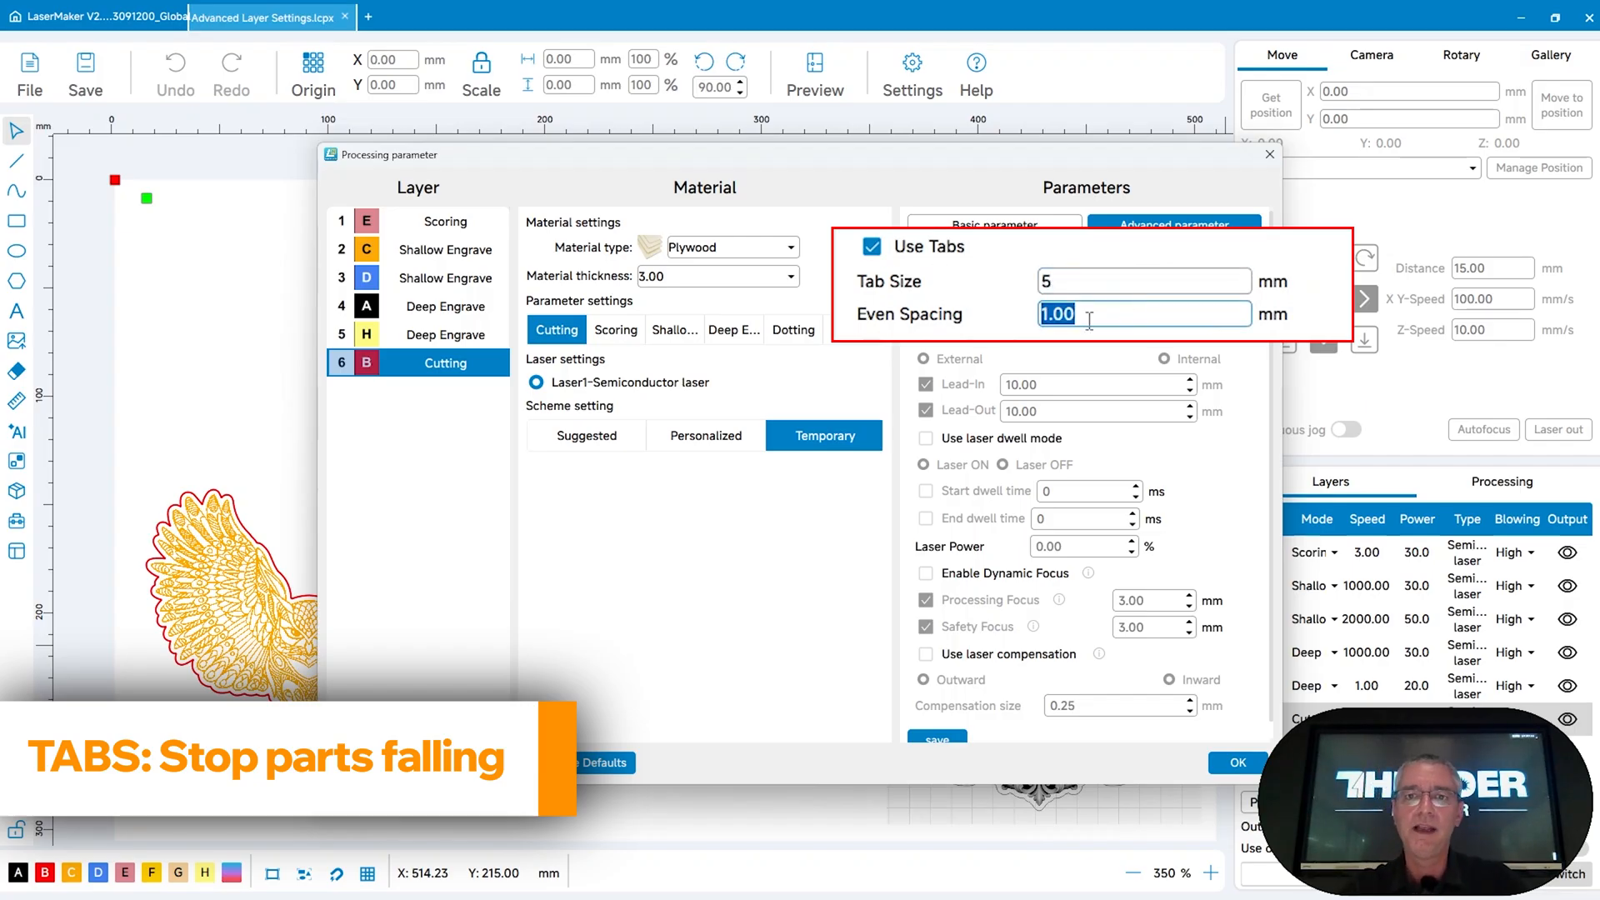
{"action": "type", "text": "50"}
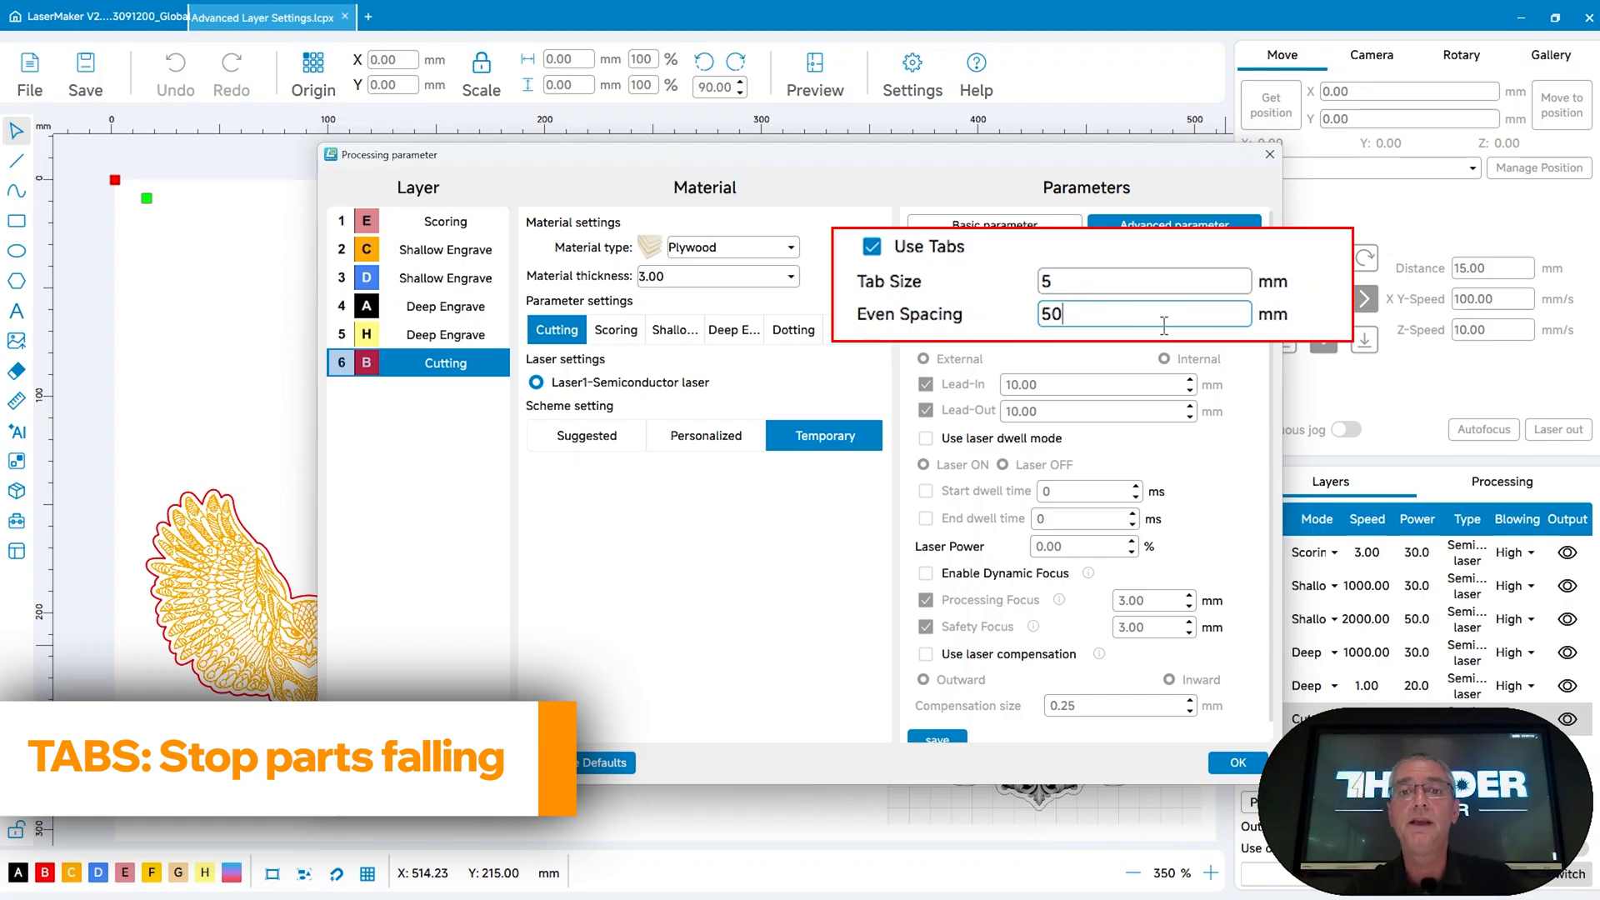
{"action": "left_click", "coordinate": [1235, 760]}
Select the owl artwork and preview its cutting path to inspect the tab gaps.
{"action": "left_click", "coordinate": [913, 615]}
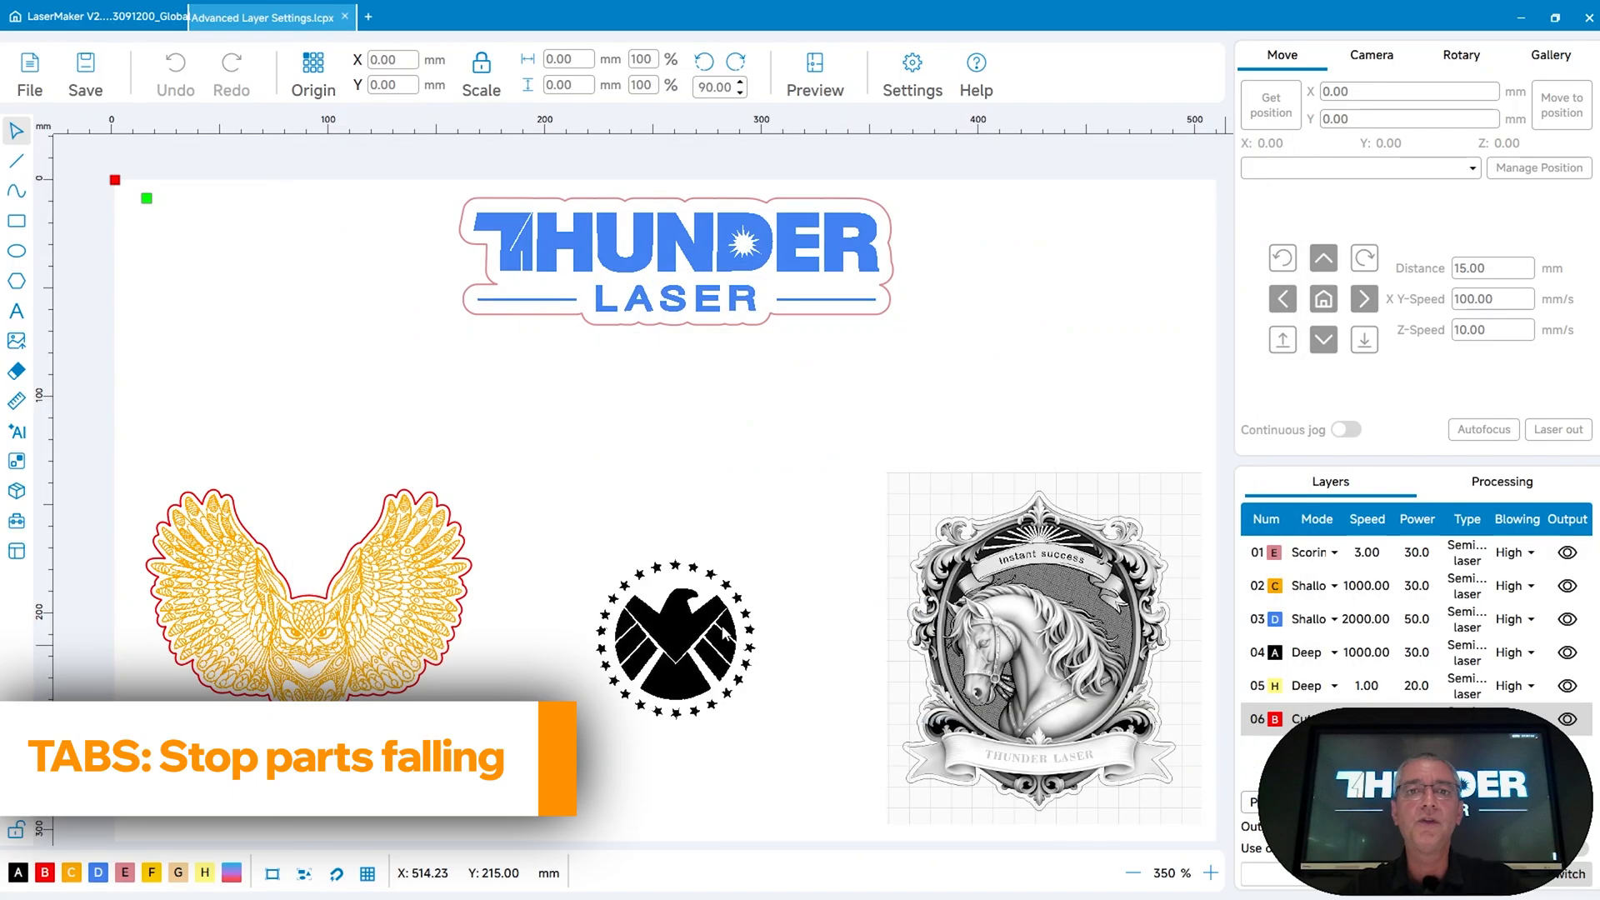
{"action": "left_click", "coordinate": [437, 754]}
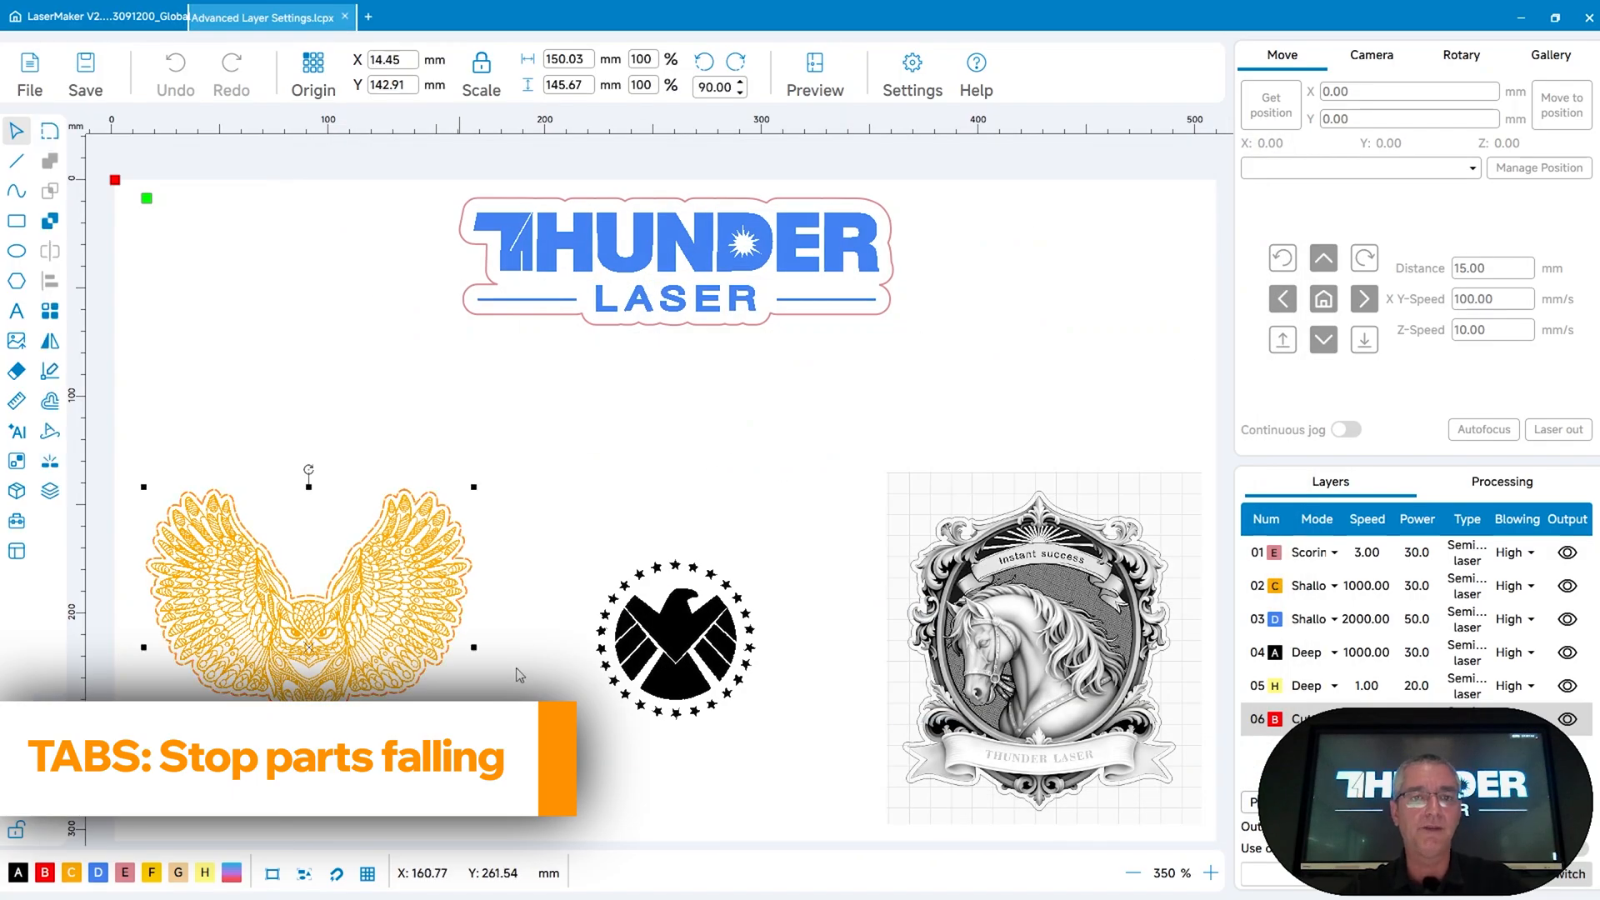
{"action": "left_click", "coordinate": [815, 73]}
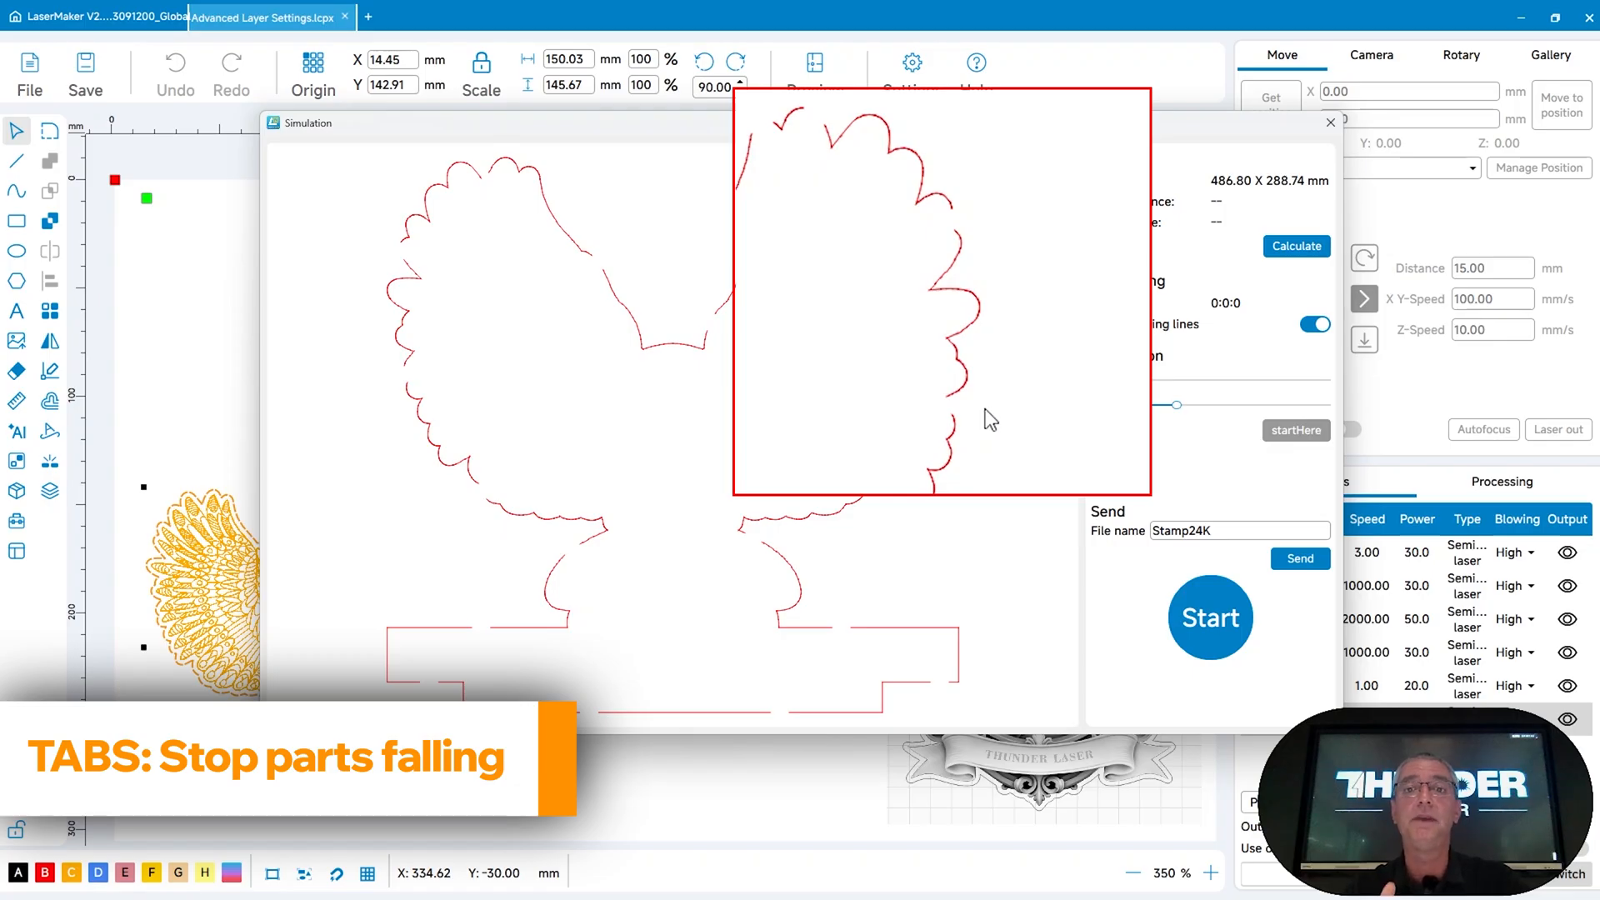
{"action": "left_click", "coordinate": [1331, 122]}
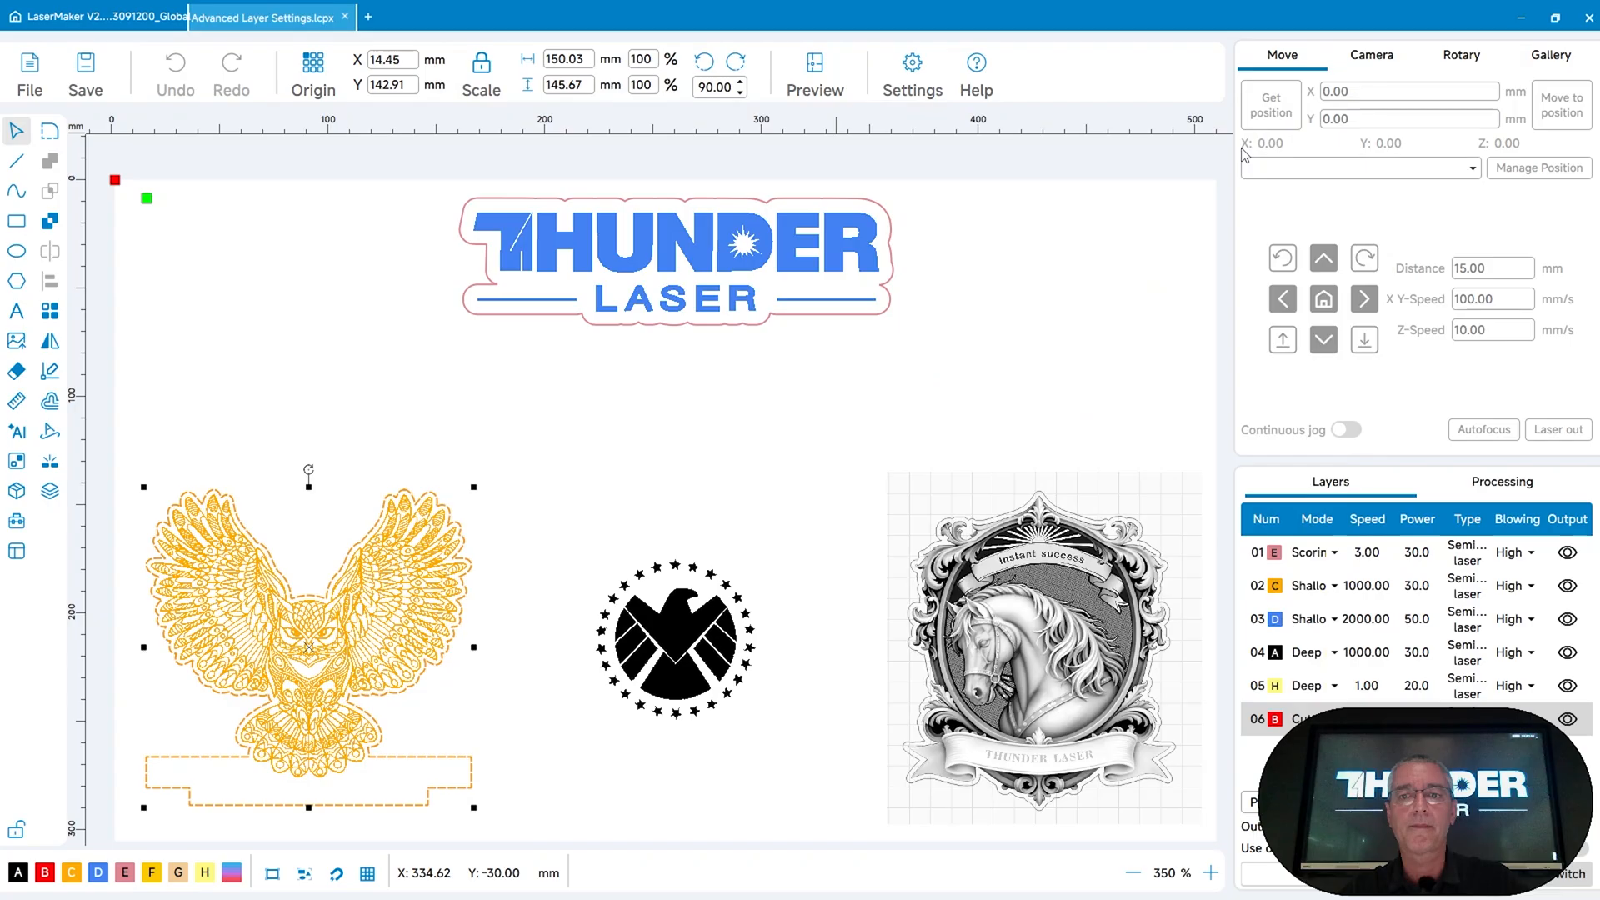
Enable external cutting leads on the Cutting layer, apply them and preview the job.
{"action": "double_click", "coordinate": [1279, 729]}
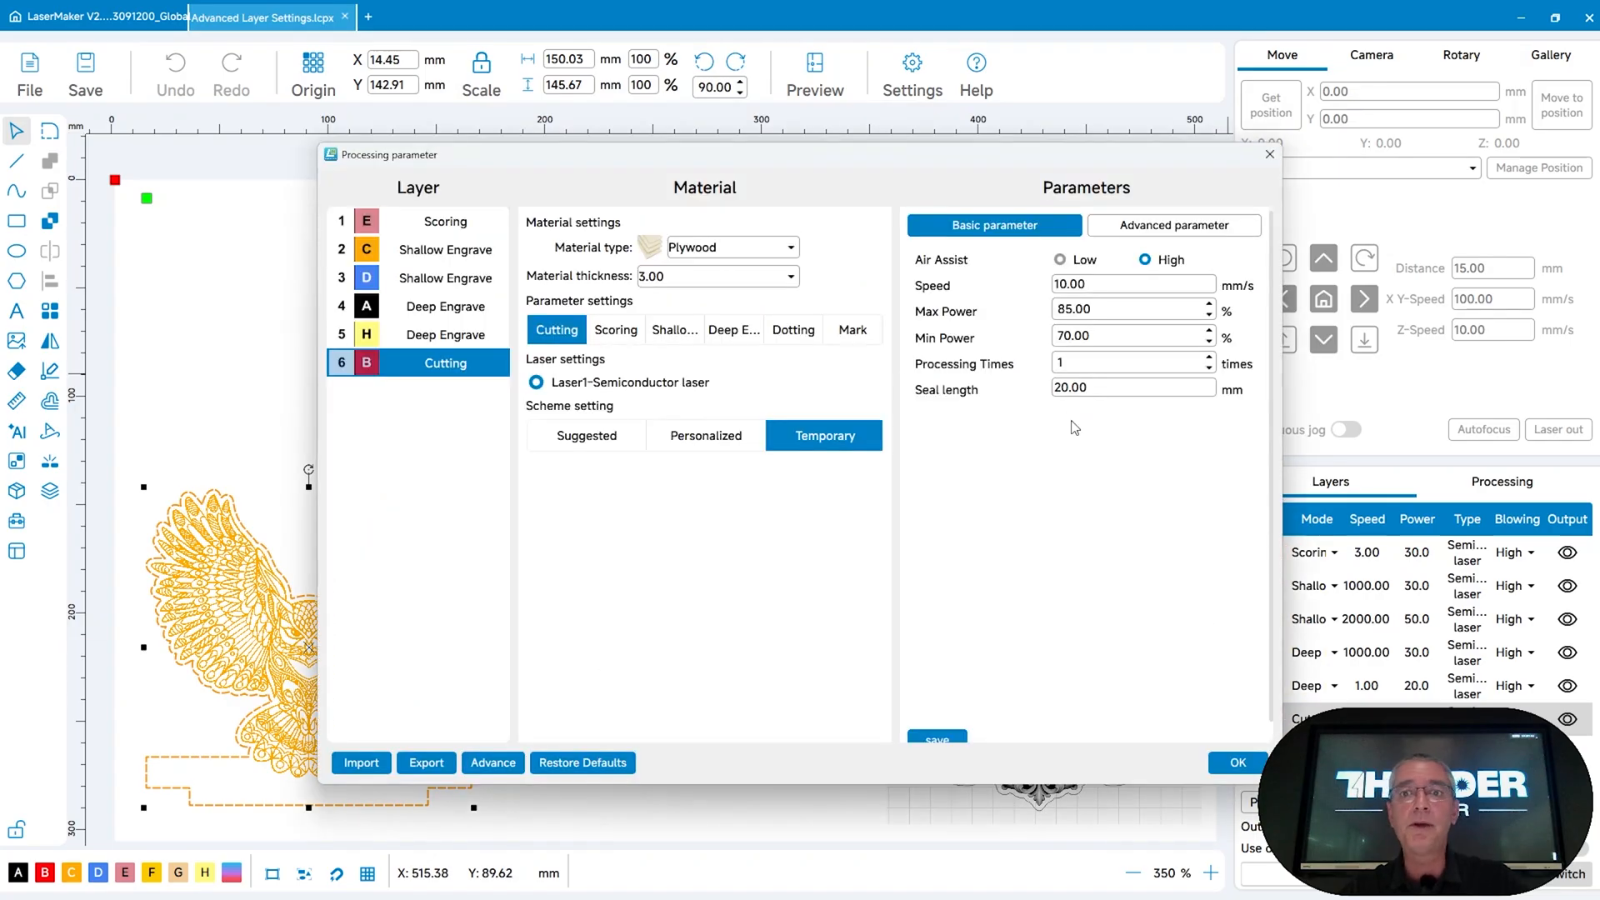
{"action": "left_click", "coordinate": [1171, 227]}
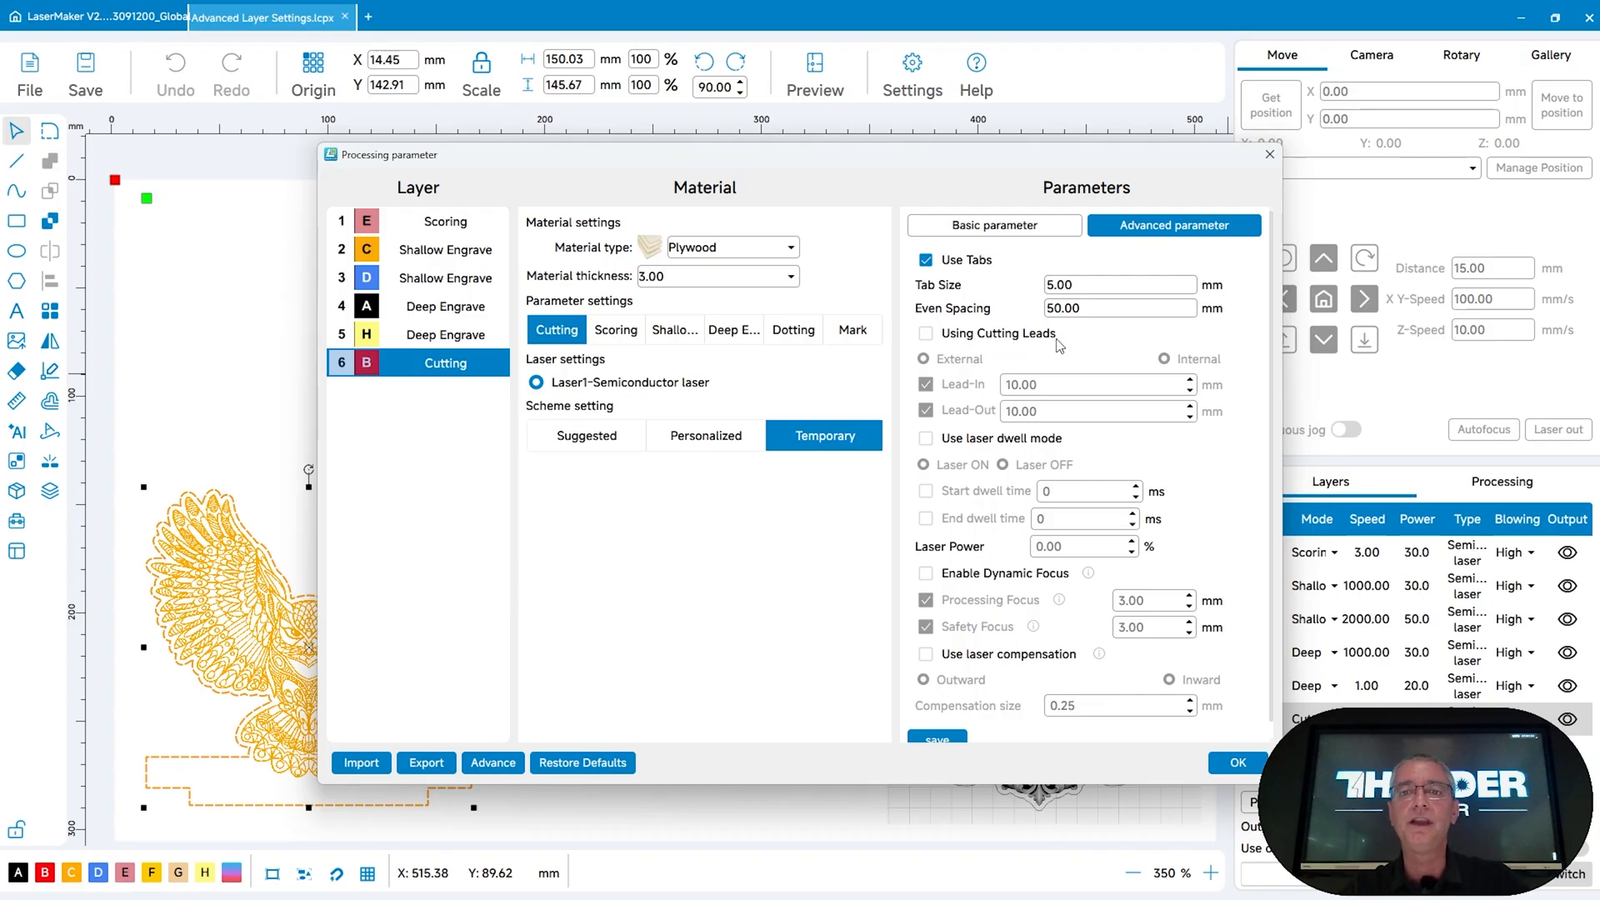
{"action": "left_click", "coordinate": [844, 315]}
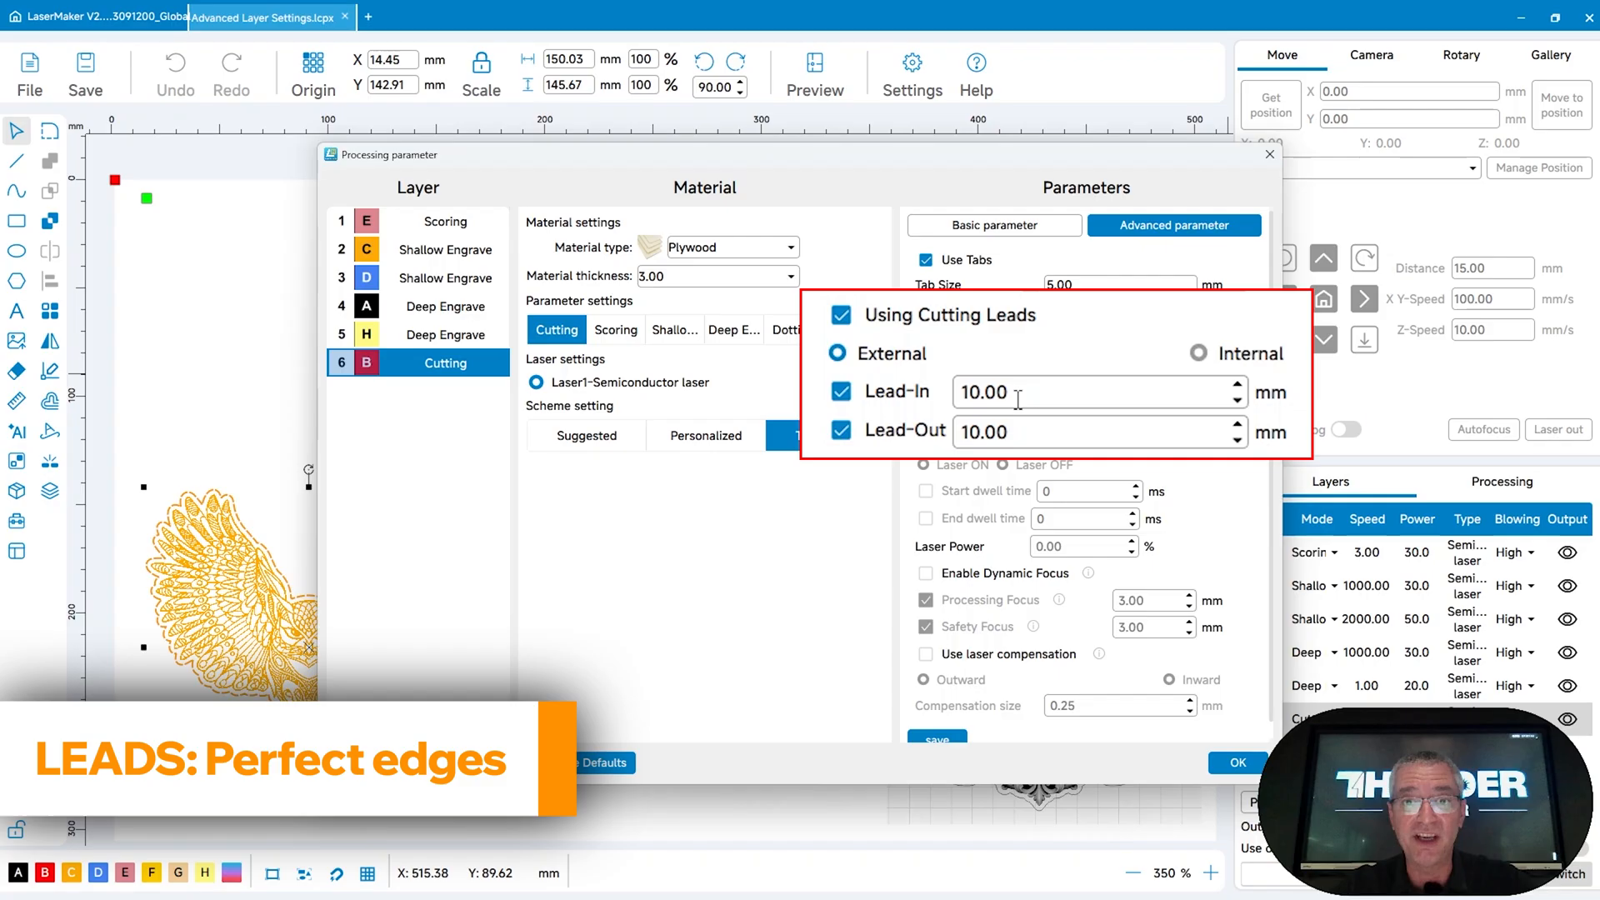
{"action": "left_click", "coordinate": [1238, 764]}
{"action": "left_click", "coordinate": [930, 612]}
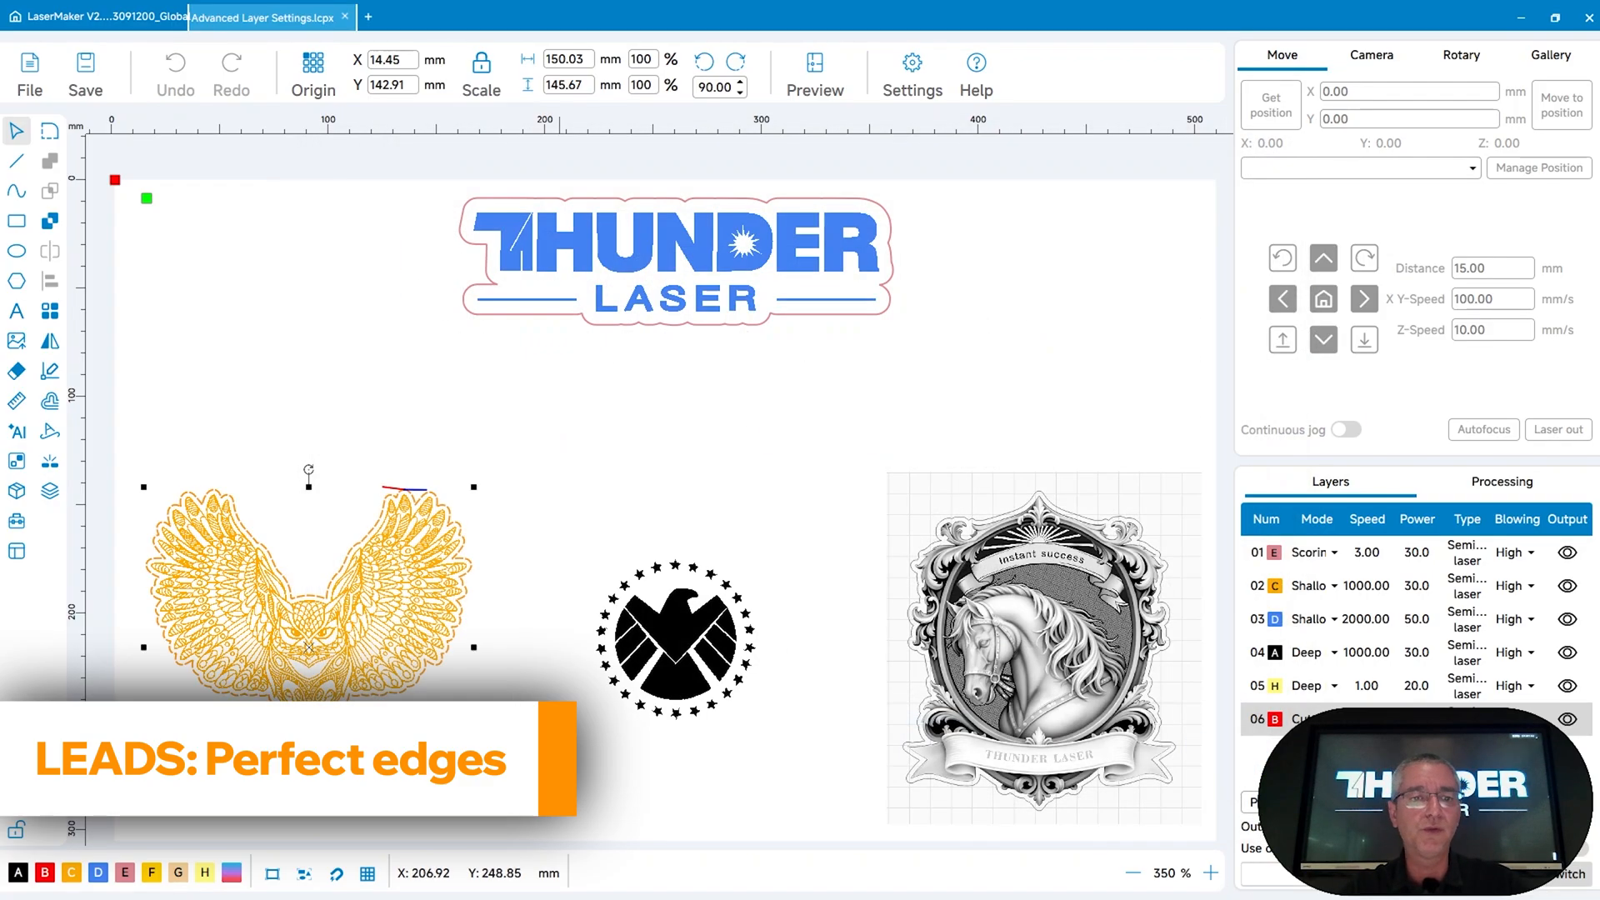
{"action": "left_click", "coordinate": [815, 77]}
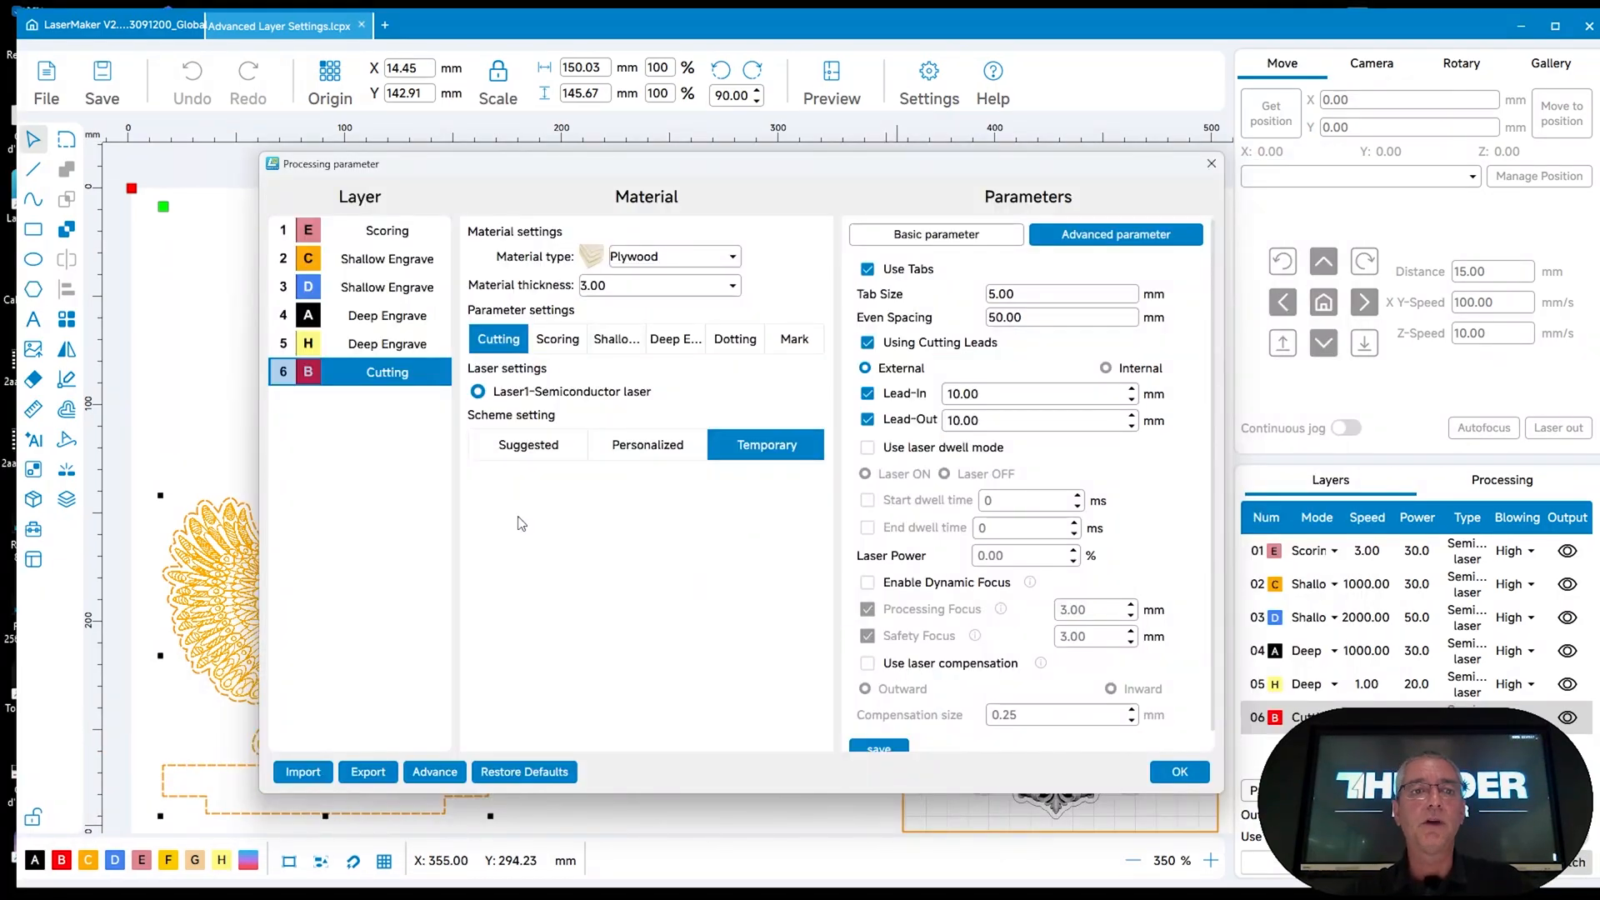
Enable Offset Engraving on the black Deep Engrave layer and review its engraving direction options.
{"action": "left_click", "coordinate": [397, 317]}
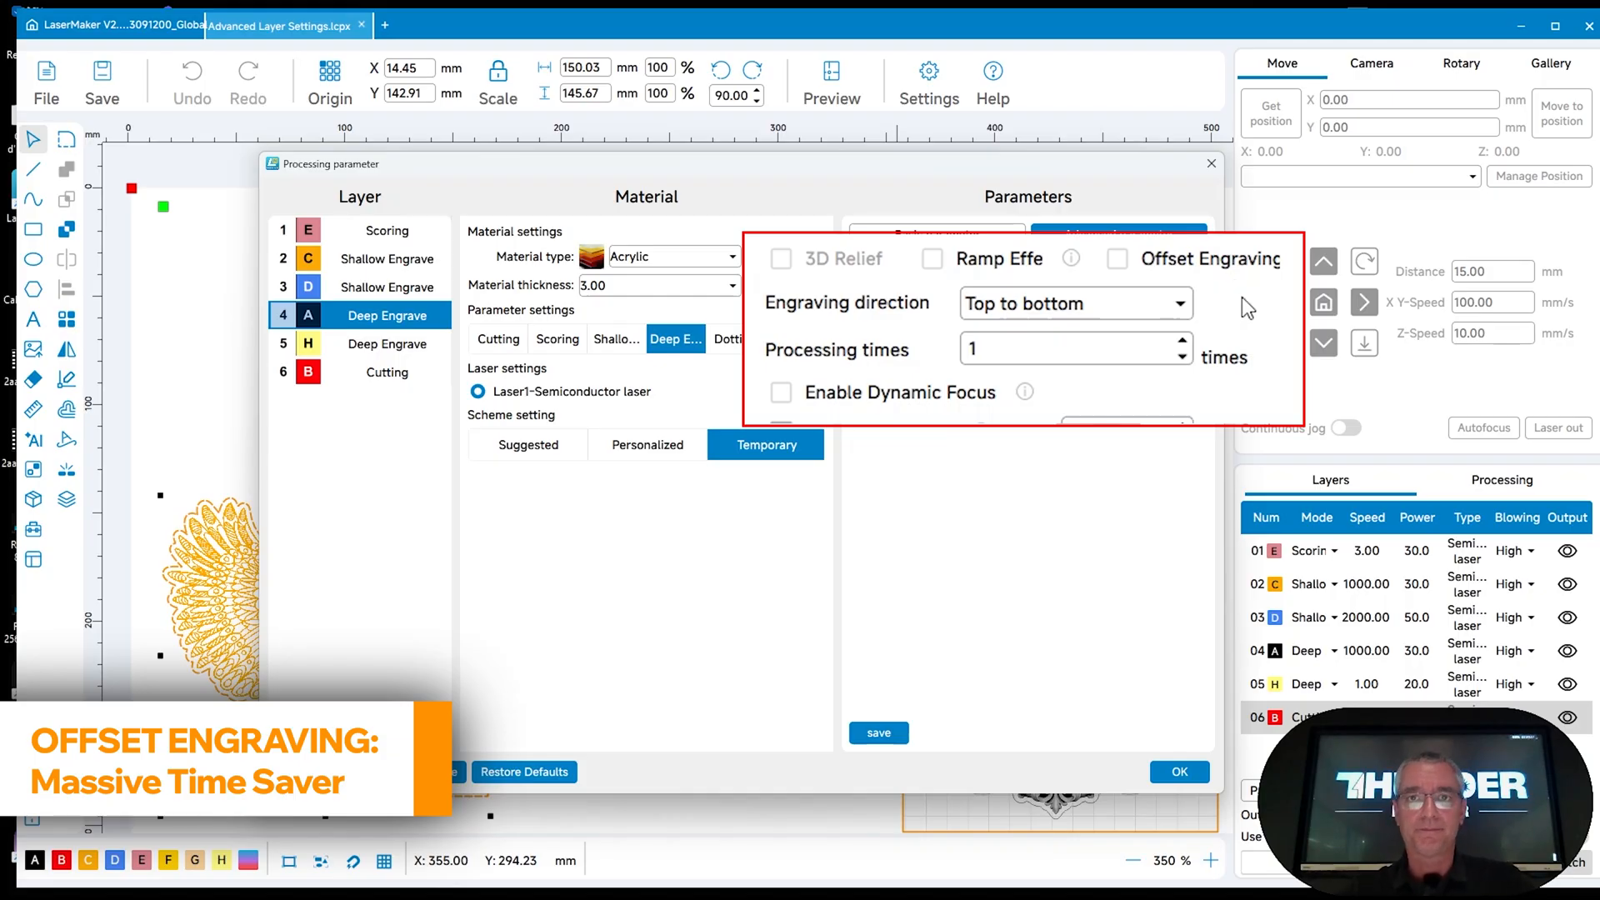
{"action": "left_click", "coordinate": [1117, 259]}
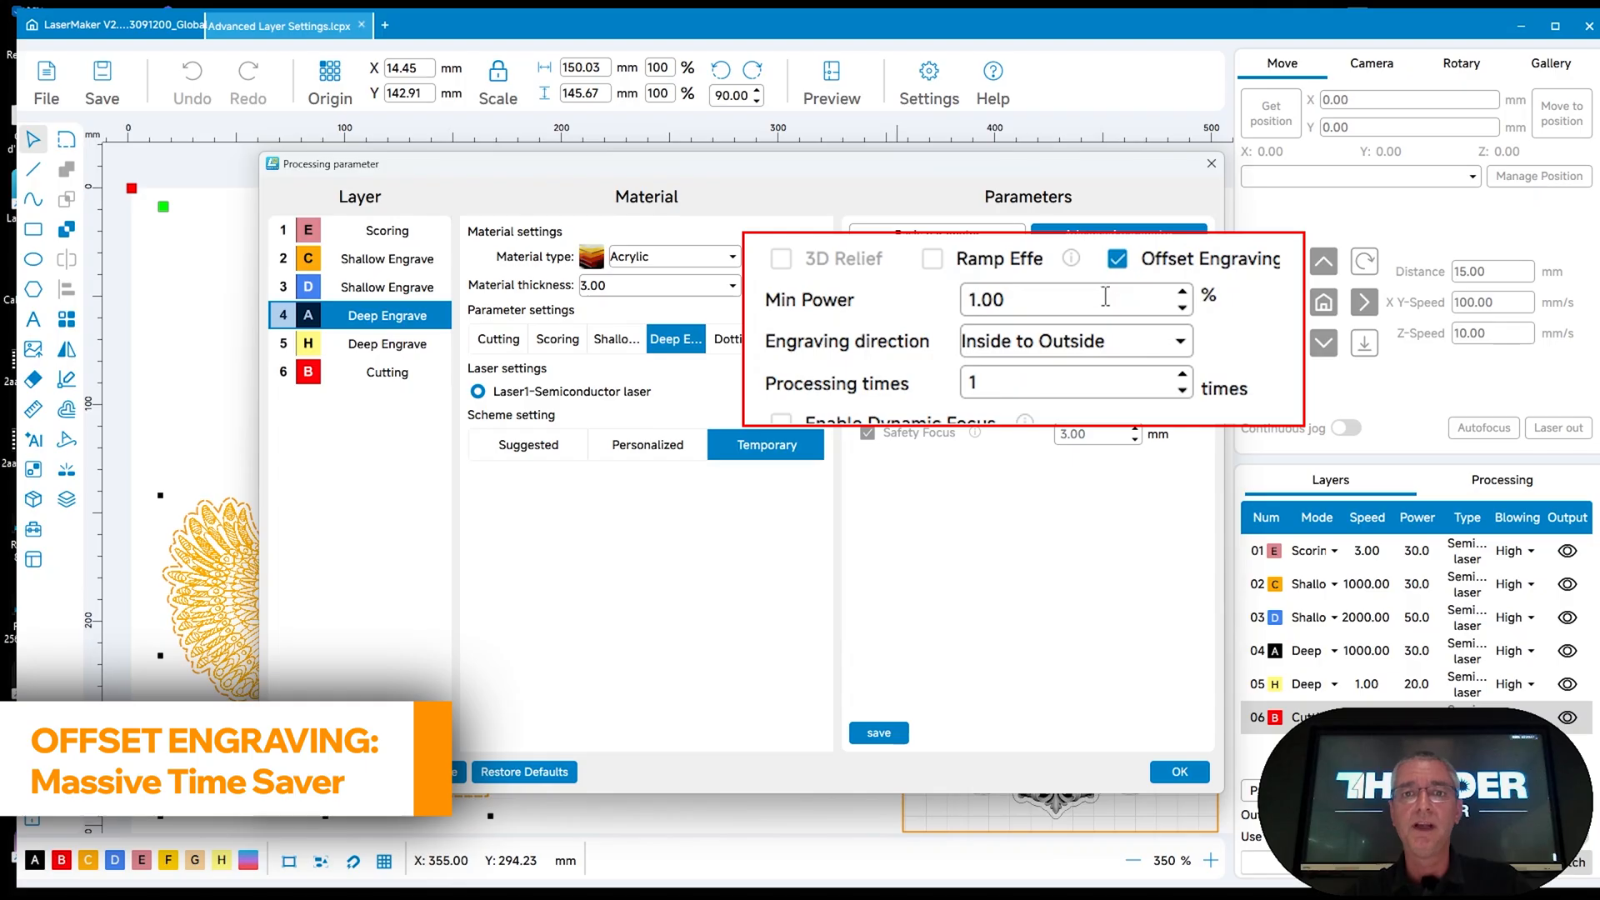
{"action": "left_click", "coordinate": [1181, 343]}
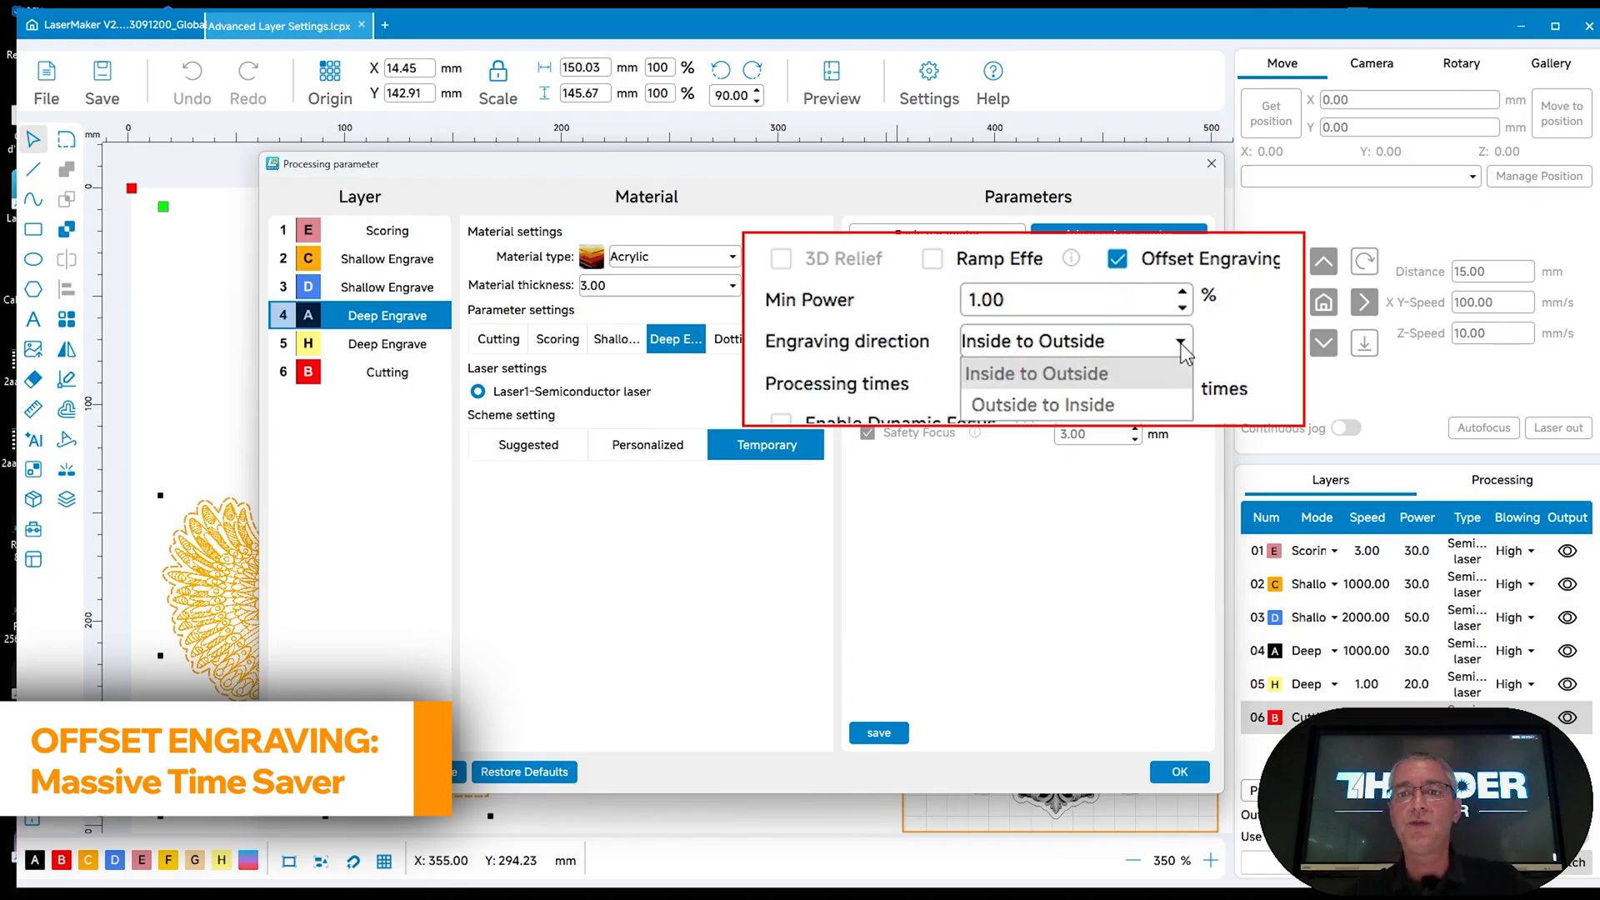
{"action": "left_click", "coordinate": [1249, 341]}
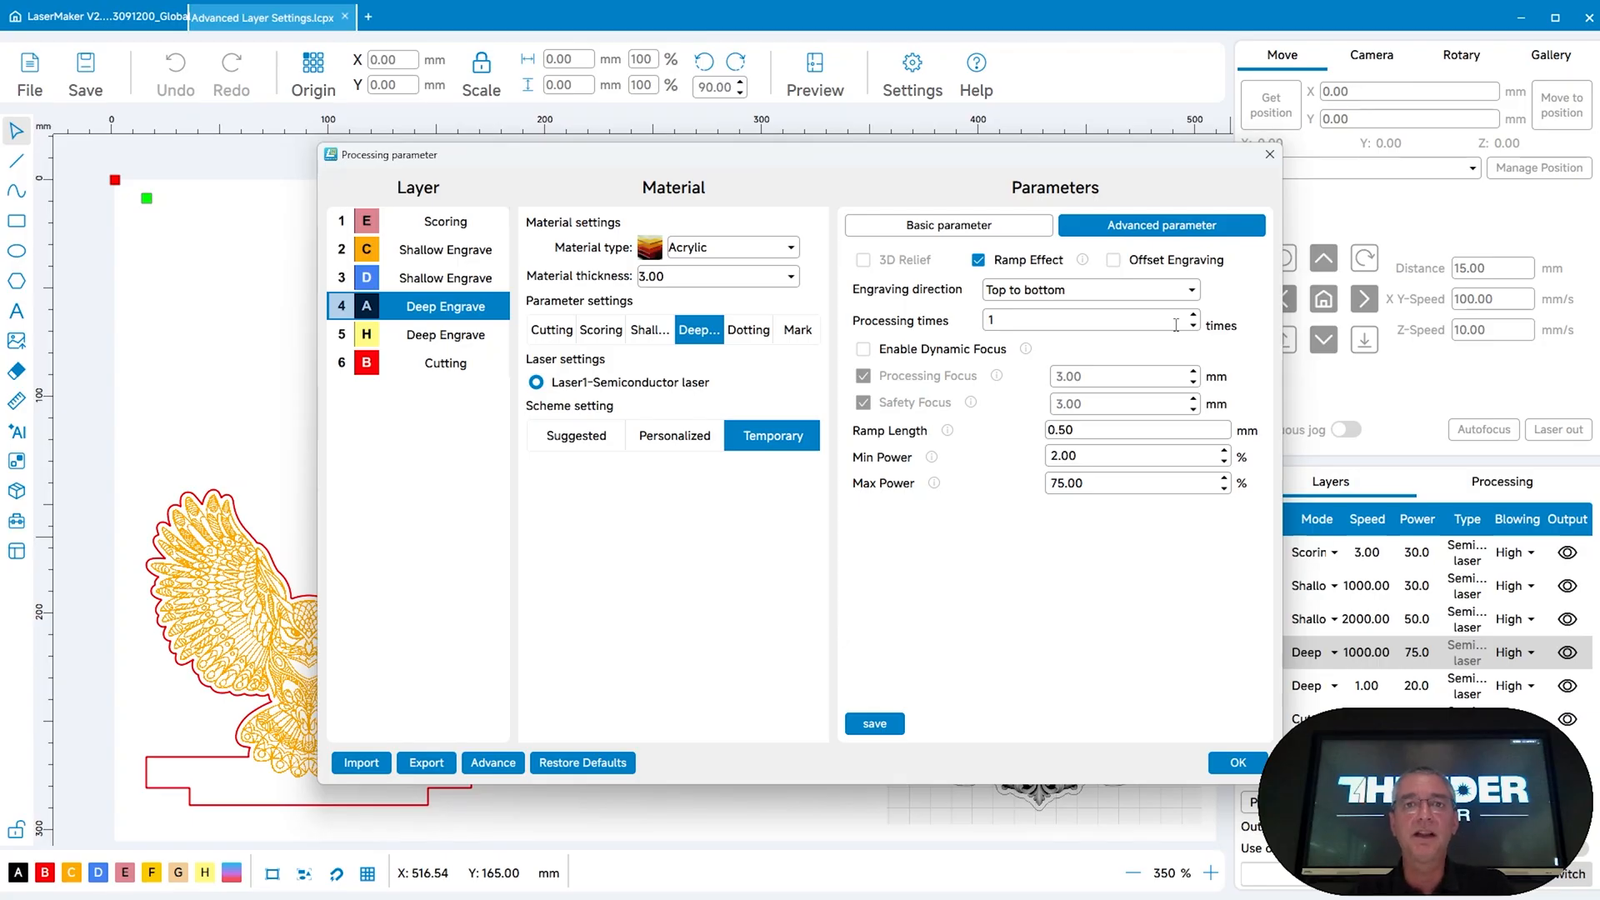
{"action": "left_click", "coordinate": [1270, 154]}
Select the round eagle emblem and switch Ramp Effect off and back on for its Deep Engrave layer.
{"action": "left_click_drag", "start_coordinate": [558, 510], "coordinate": [810, 788]}
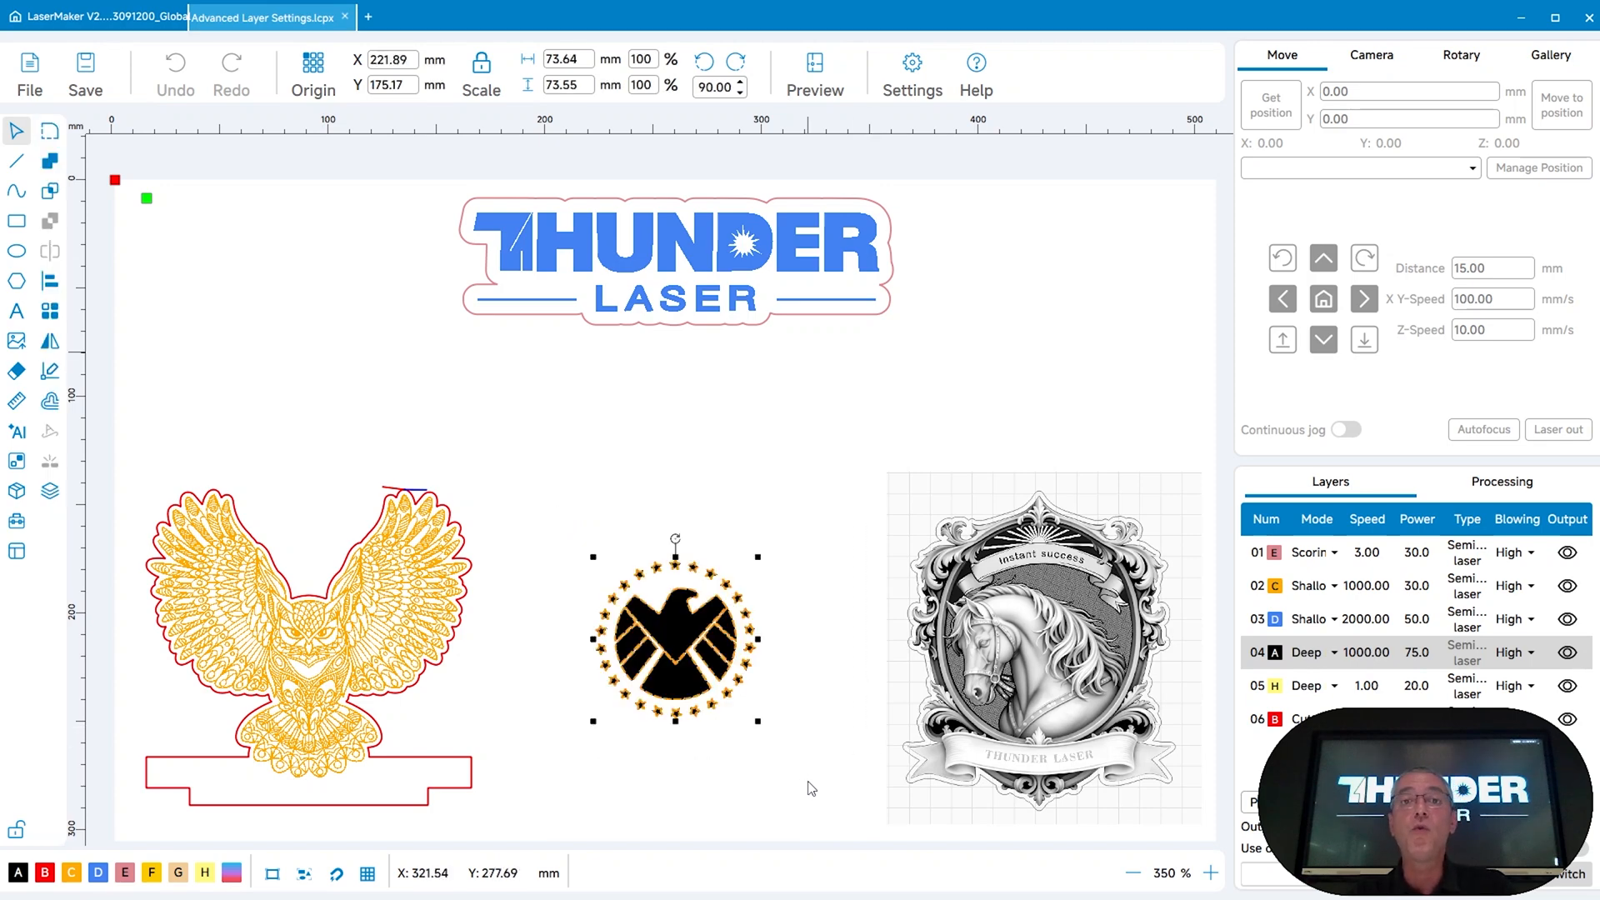
{"action": "double_click", "coordinate": [1258, 659]}
{"action": "left_click", "coordinate": [1162, 222]}
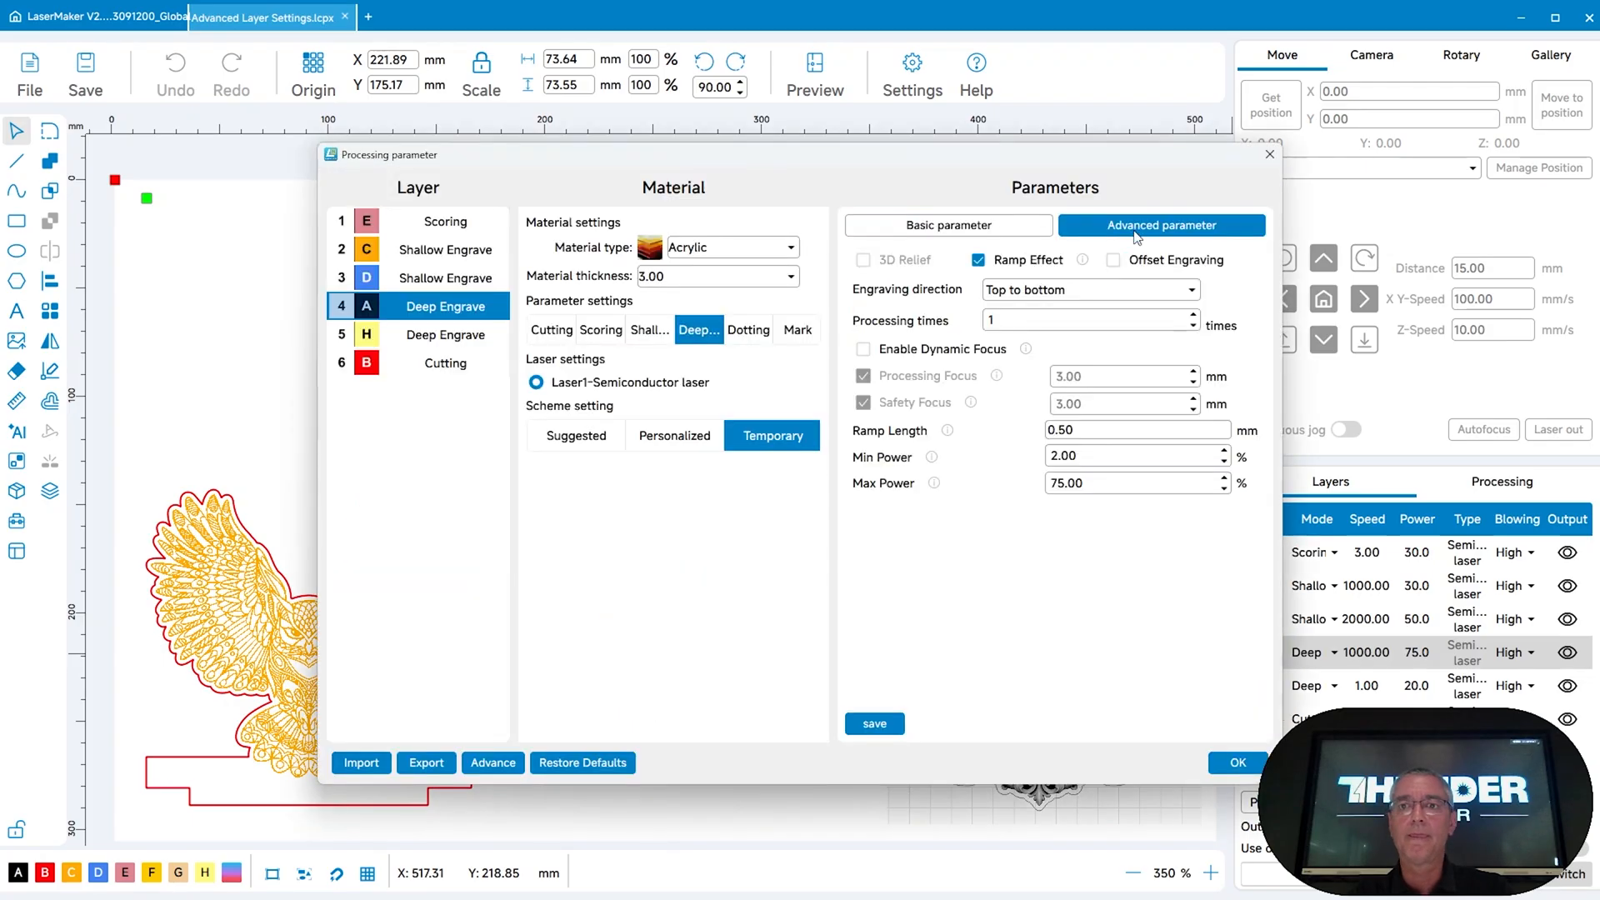
{"action": "left_click", "coordinate": [900, 213]}
{"action": "left_click", "coordinate": [900, 213]}
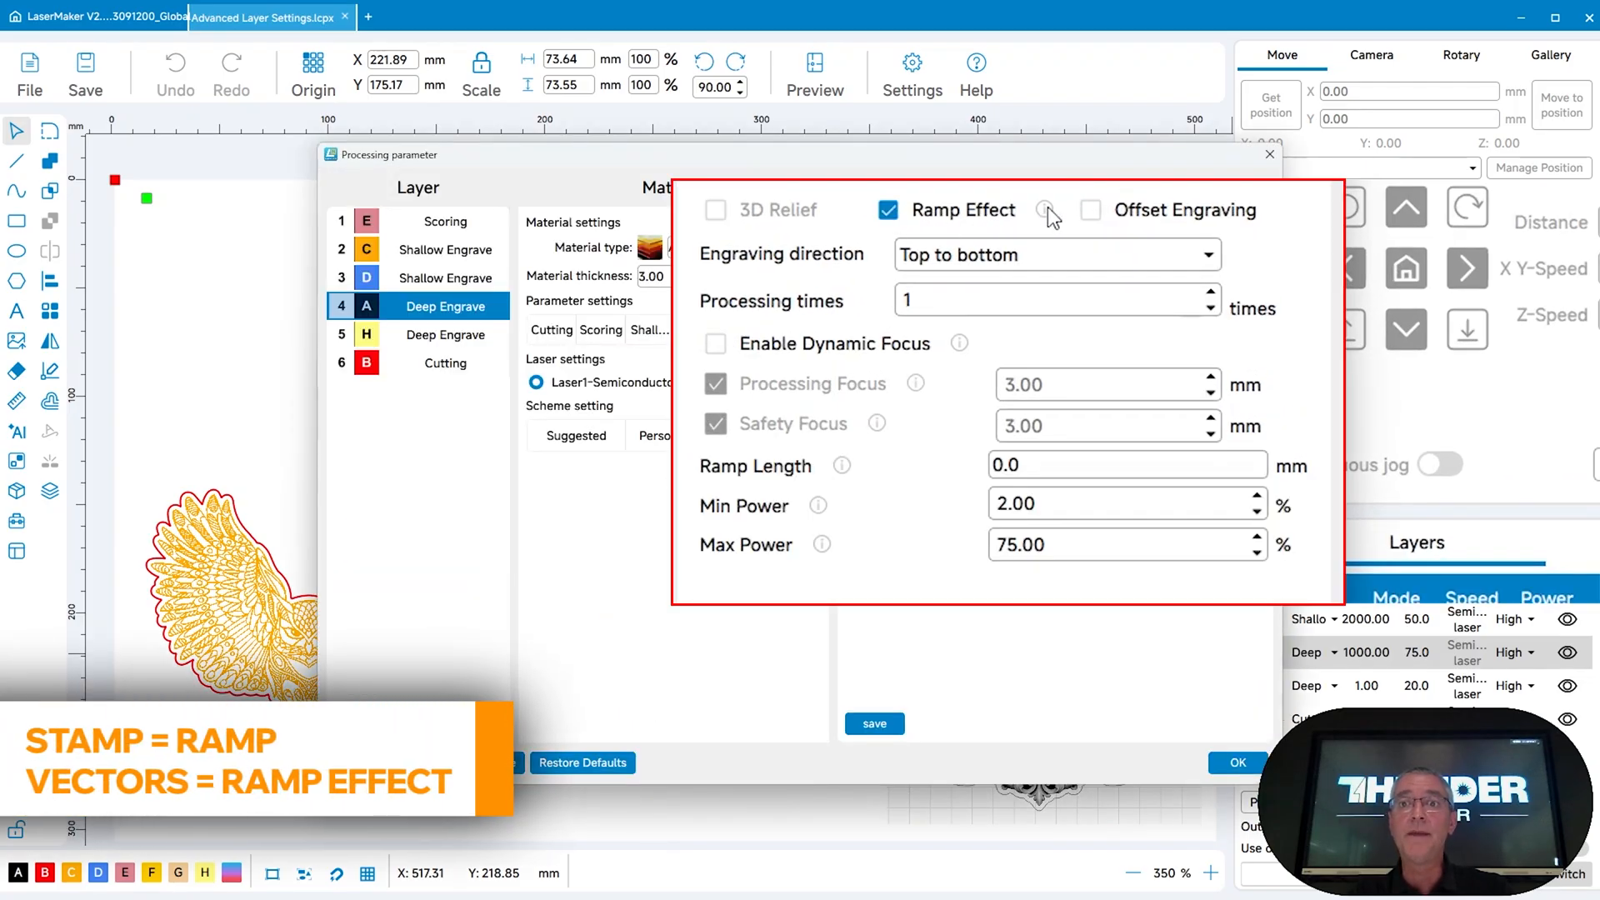
{"action": "mouse_move", "coordinate": [1045, 208]}
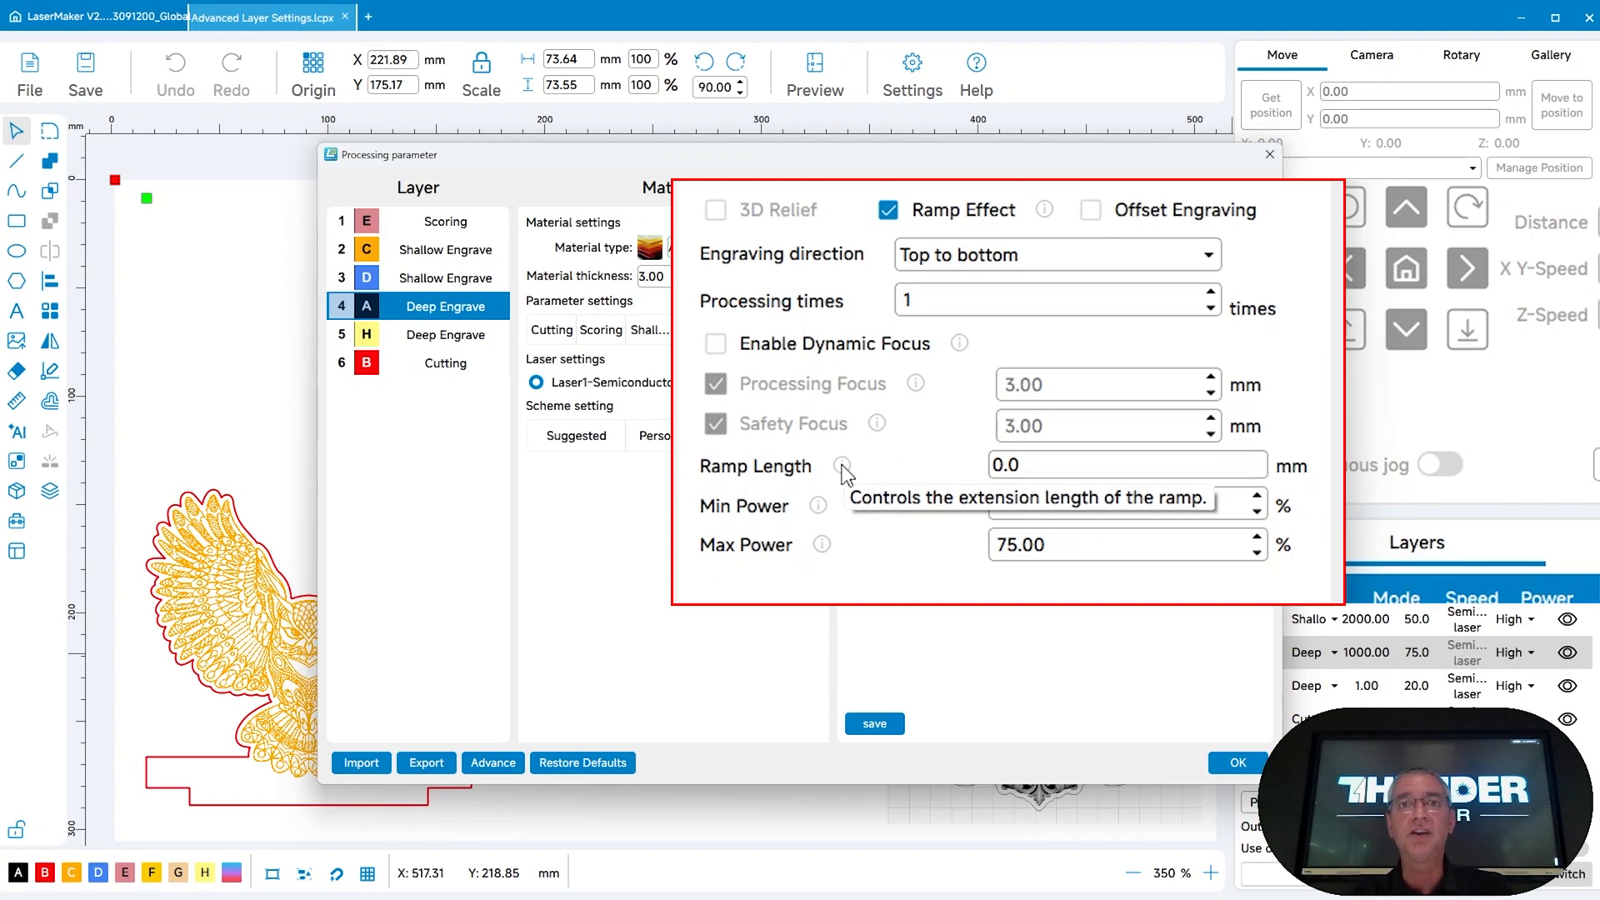
Set the ramp length to 0.5 mm and review the ramp's minimum and maximum power settings.
{"action": "left_click", "coordinate": [1013, 464]}
{"action": "left_click_drag", "start_coordinate": [1012, 464], "coordinate": [996, 464]}
{"action": "type", "text": "0.5"}
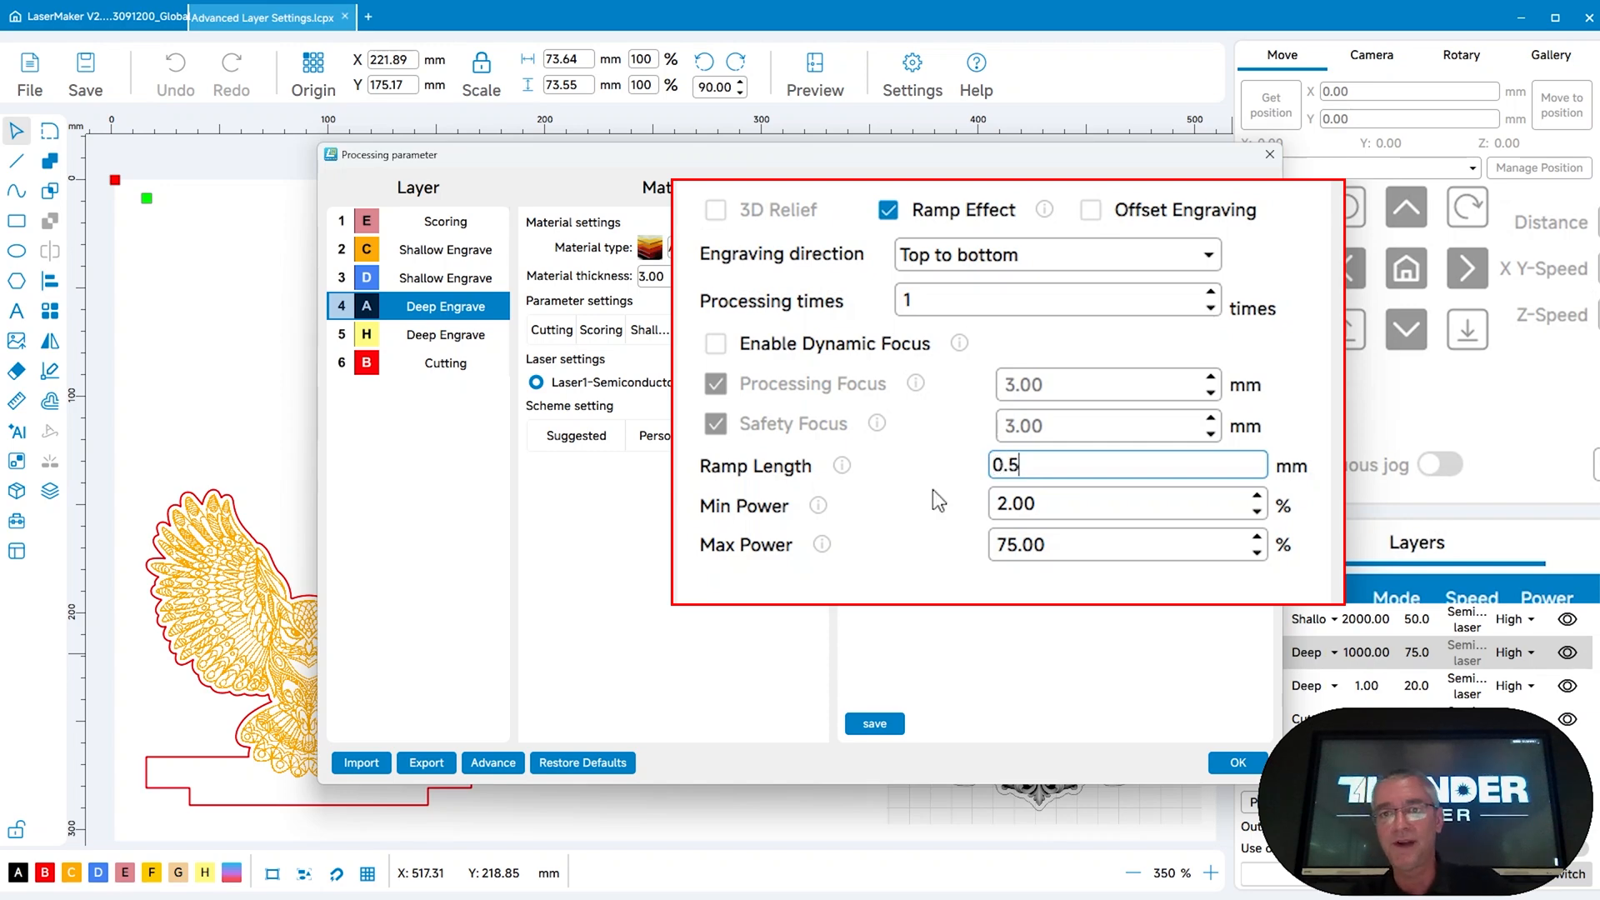
{"action": "mouse_move", "coordinate": [821, 506]}
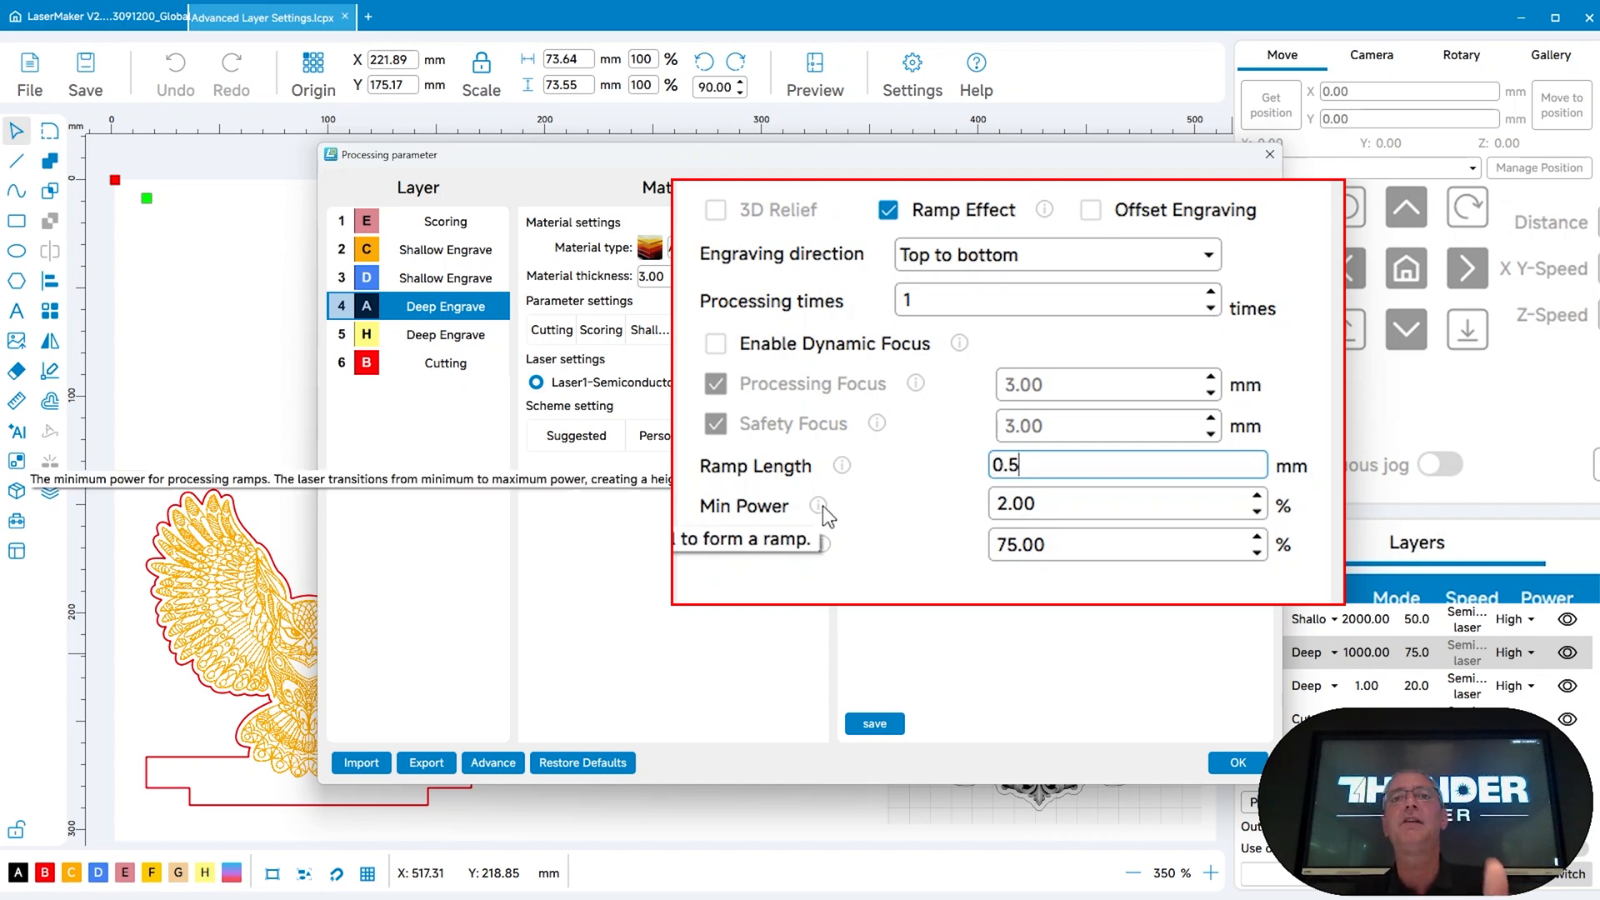
{"action": "key", "text": "Tab"}
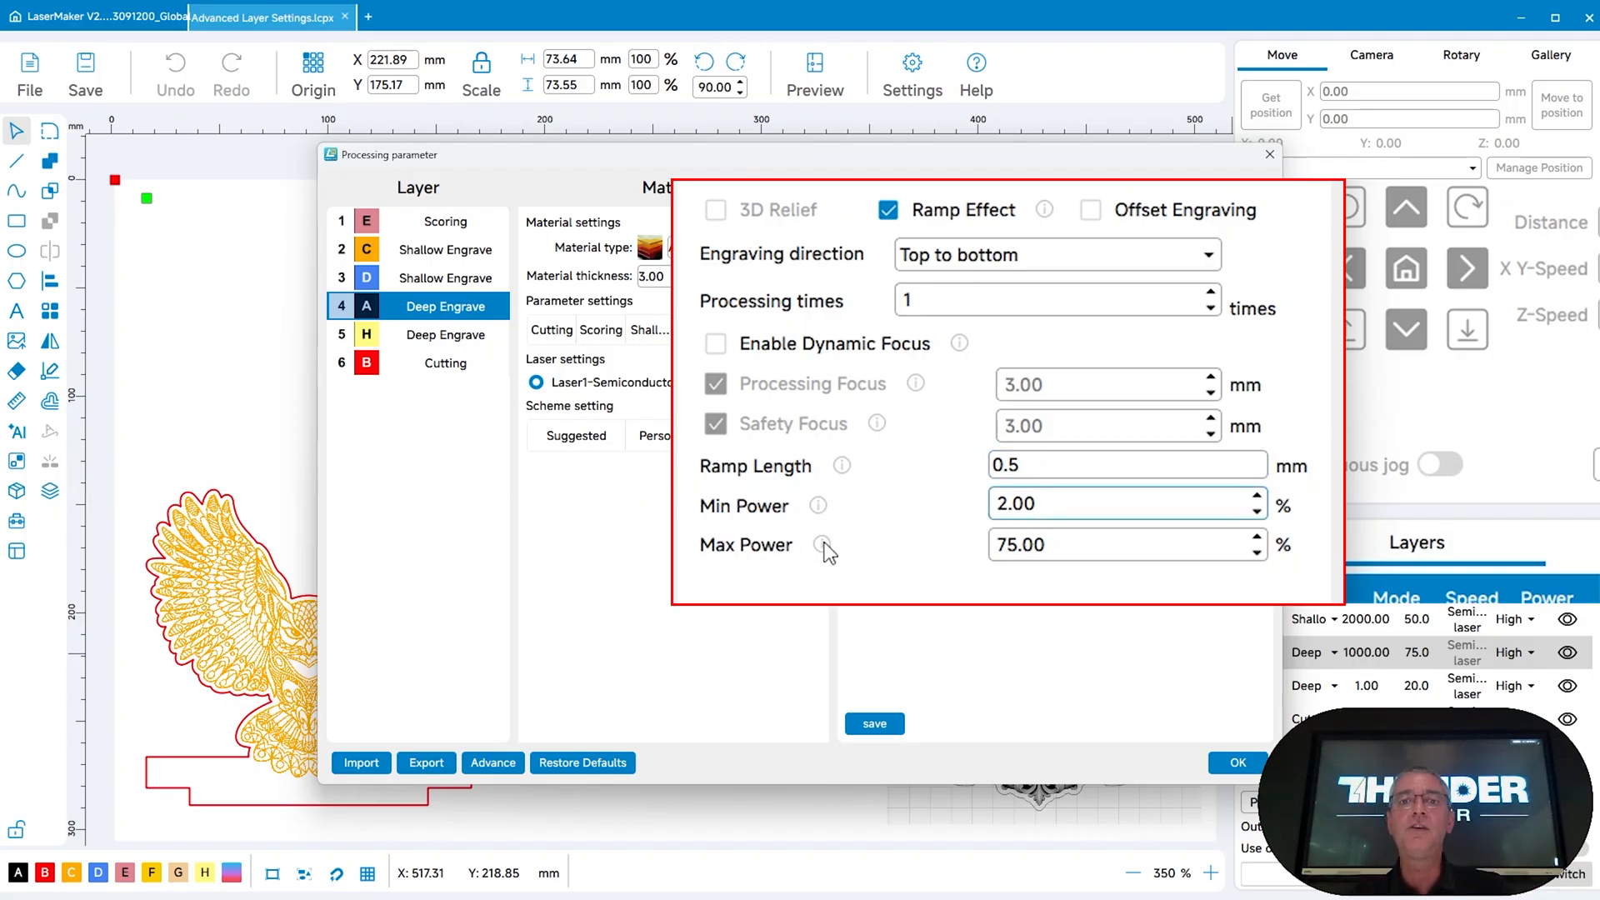
{"action": "mouse_move", "coordinate": [825, 549]}
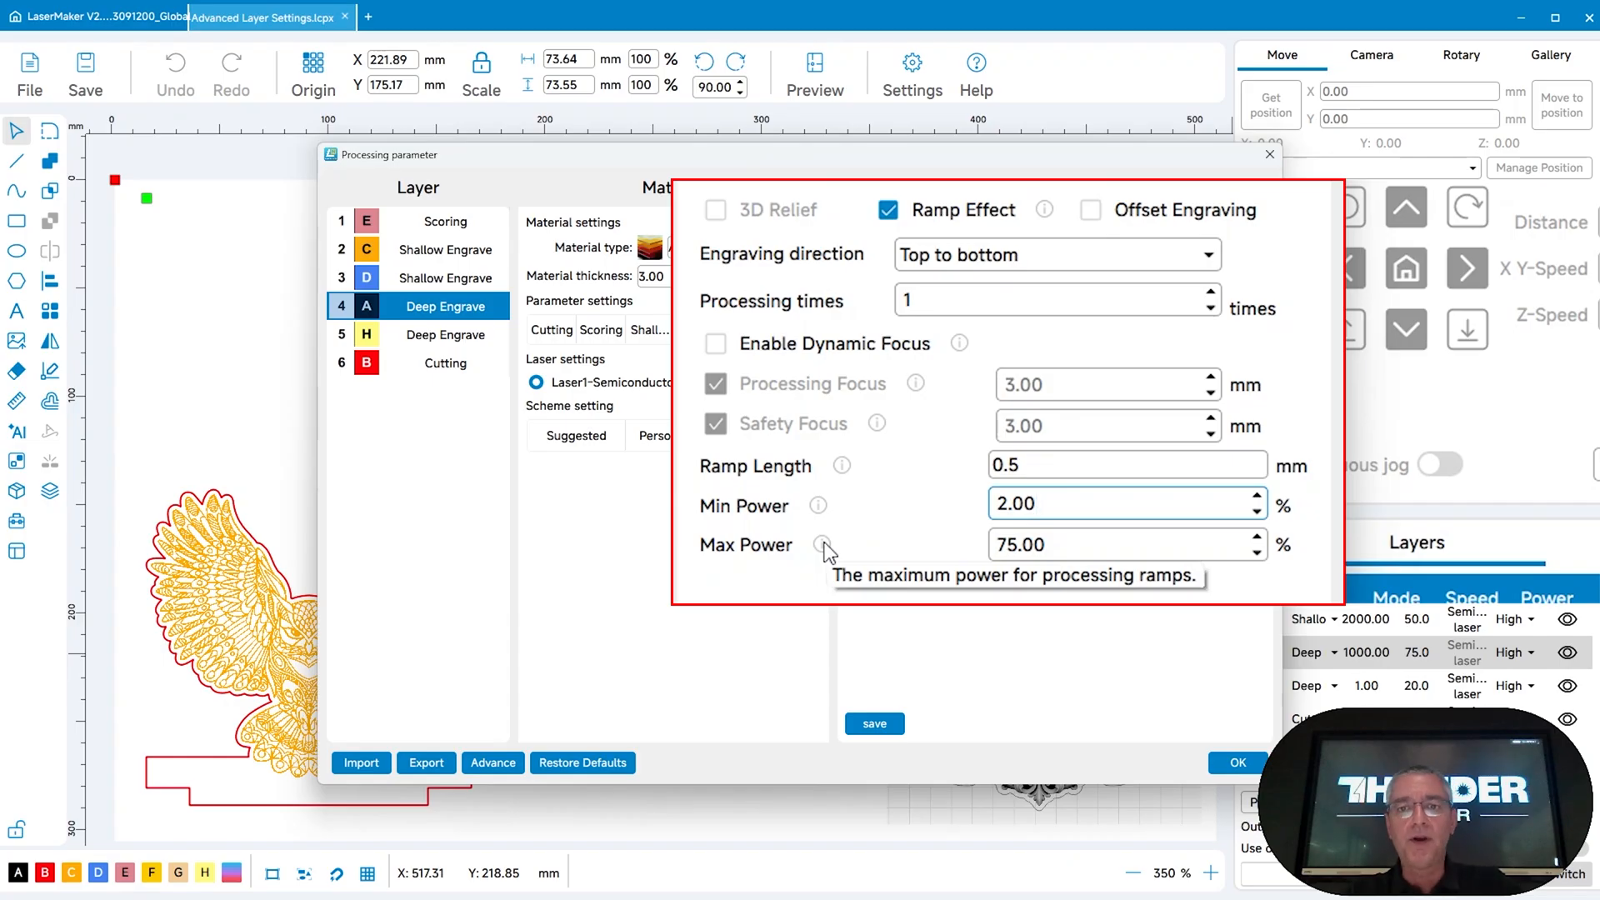
{"action": "left_click", "coordinate": [1092, 545]}
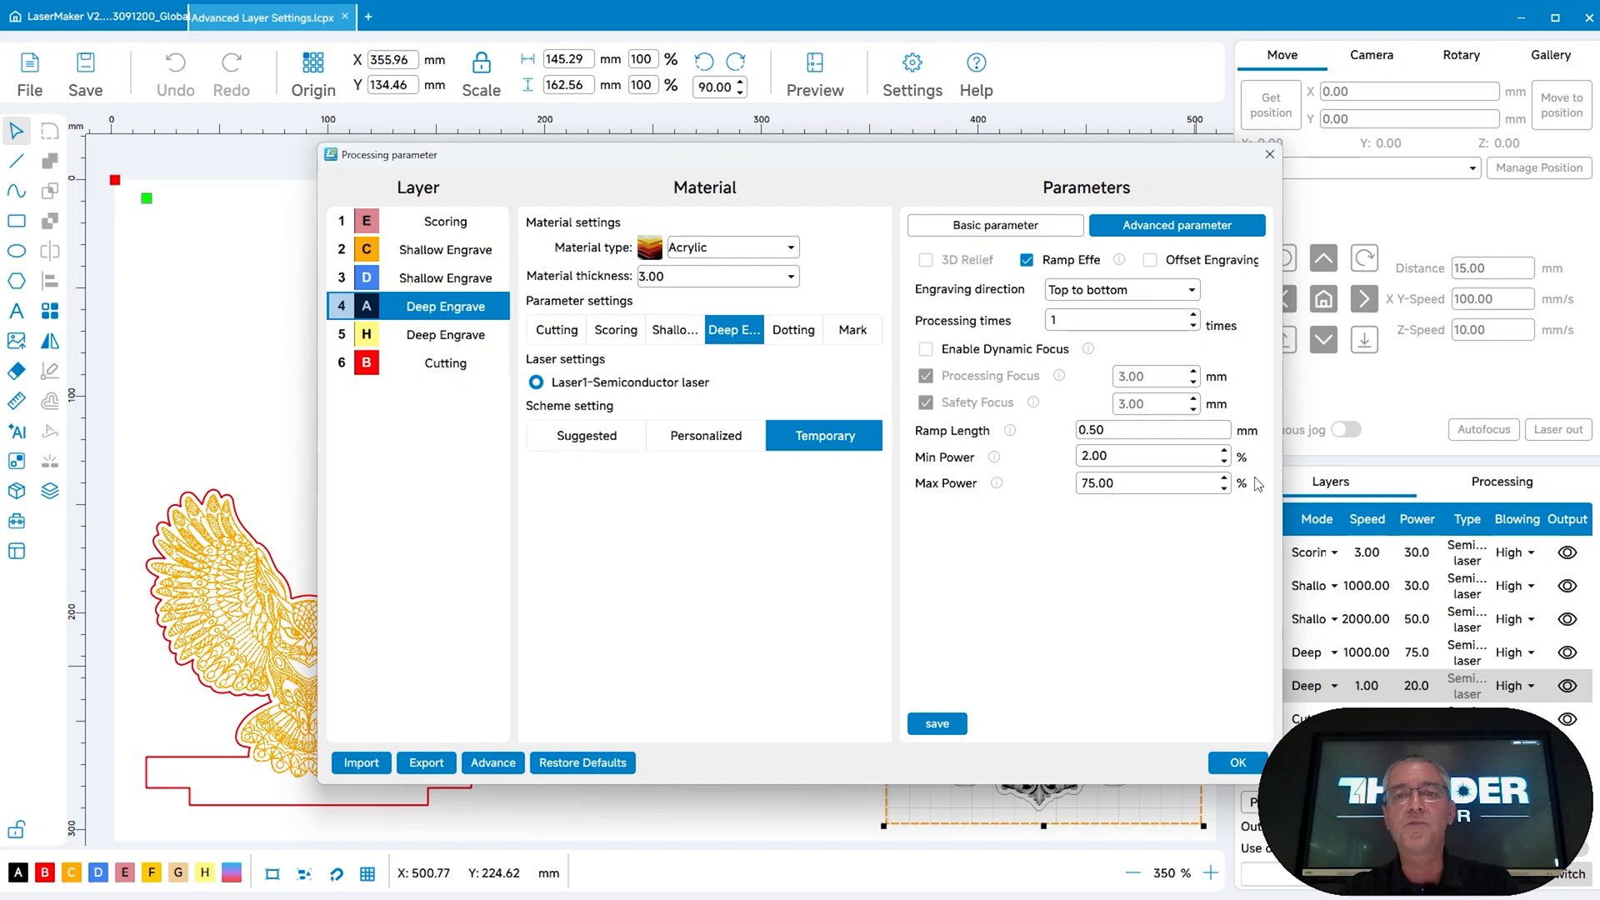
{"action": "left_click", "coordinate": [1271, 154]}
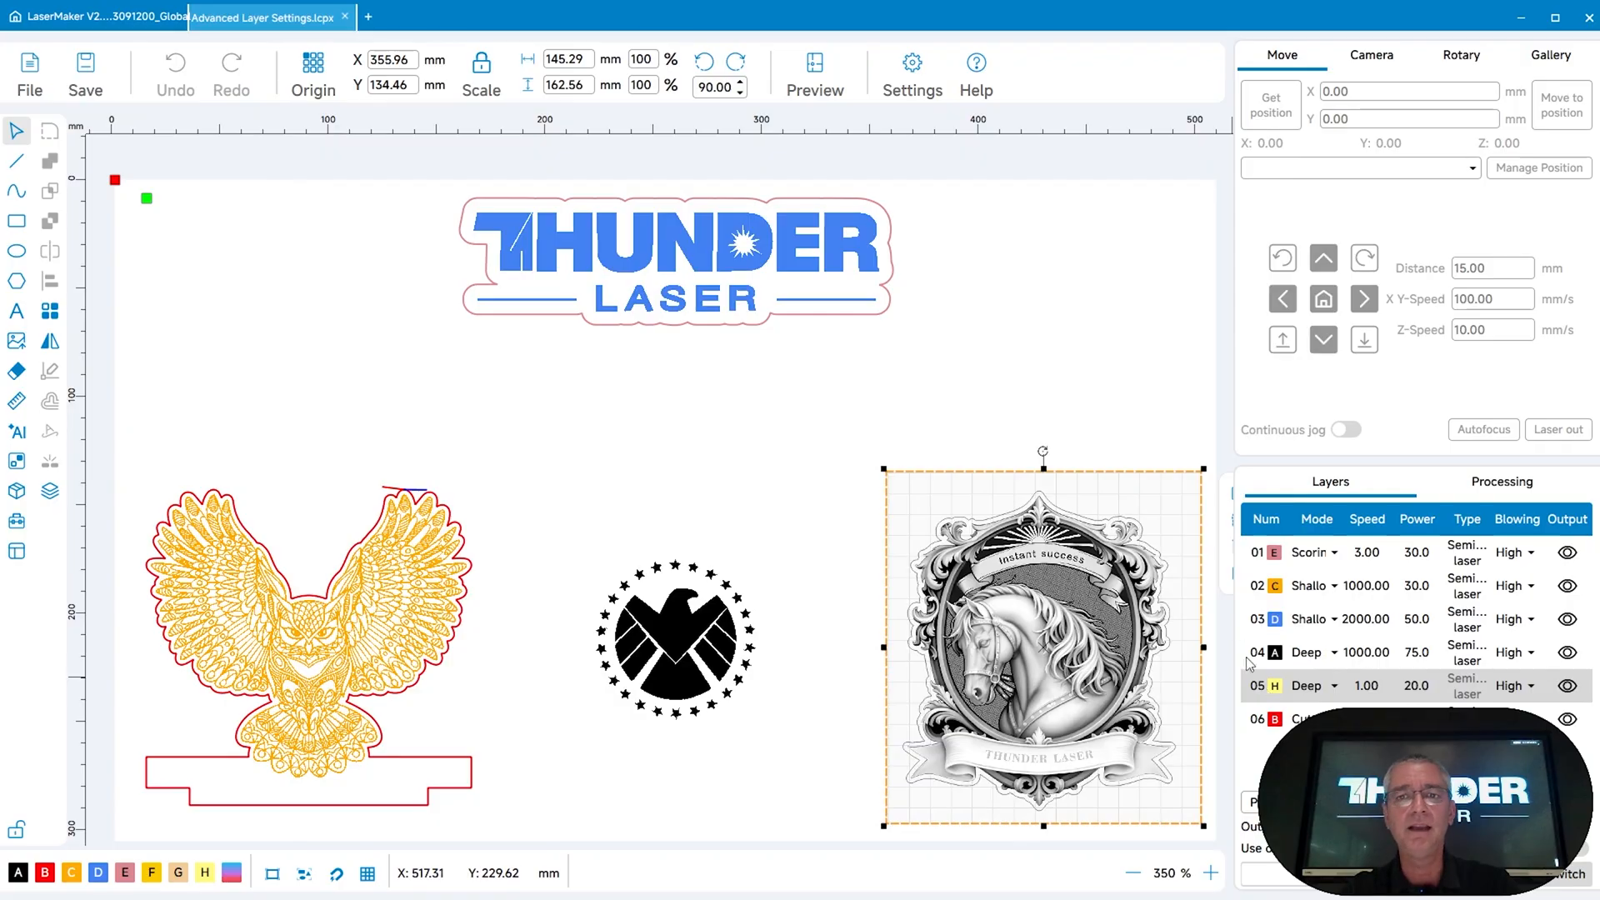
Enable 3D Relief on the horse picture's Deep Engrave layer with a minimum power of 2% and a maximum power of 90%.
{"action": "double_click", "coordinate": [1264, 688]}
{"action": "left_click", "coordinate": [1154, 231]}
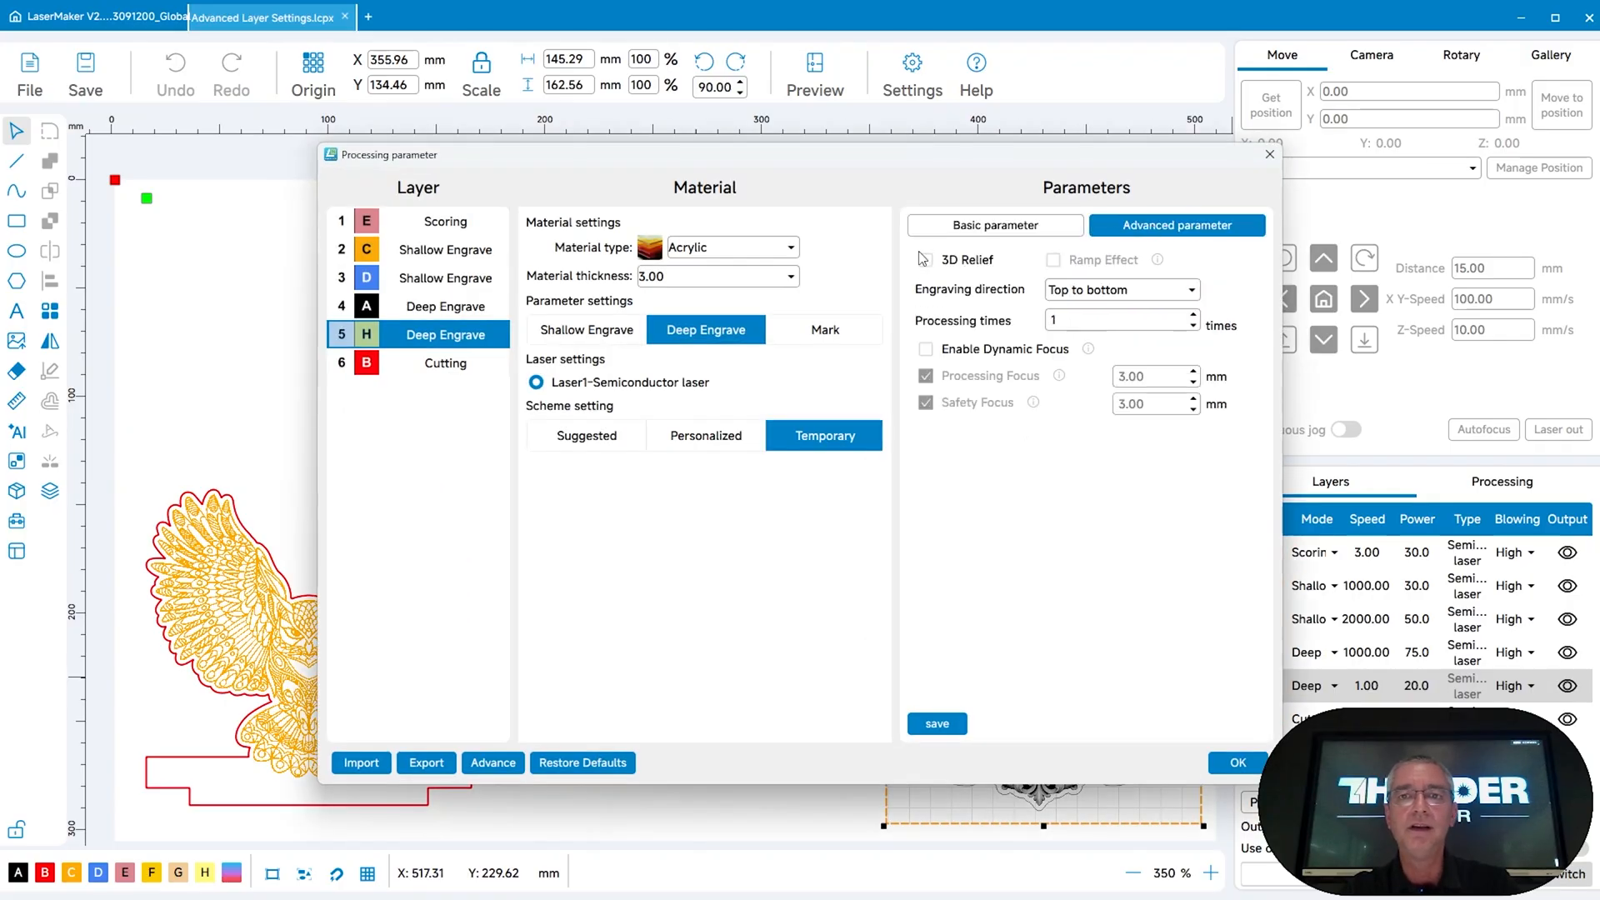
{"action": "left_click", "coordinate": [923, 259]}
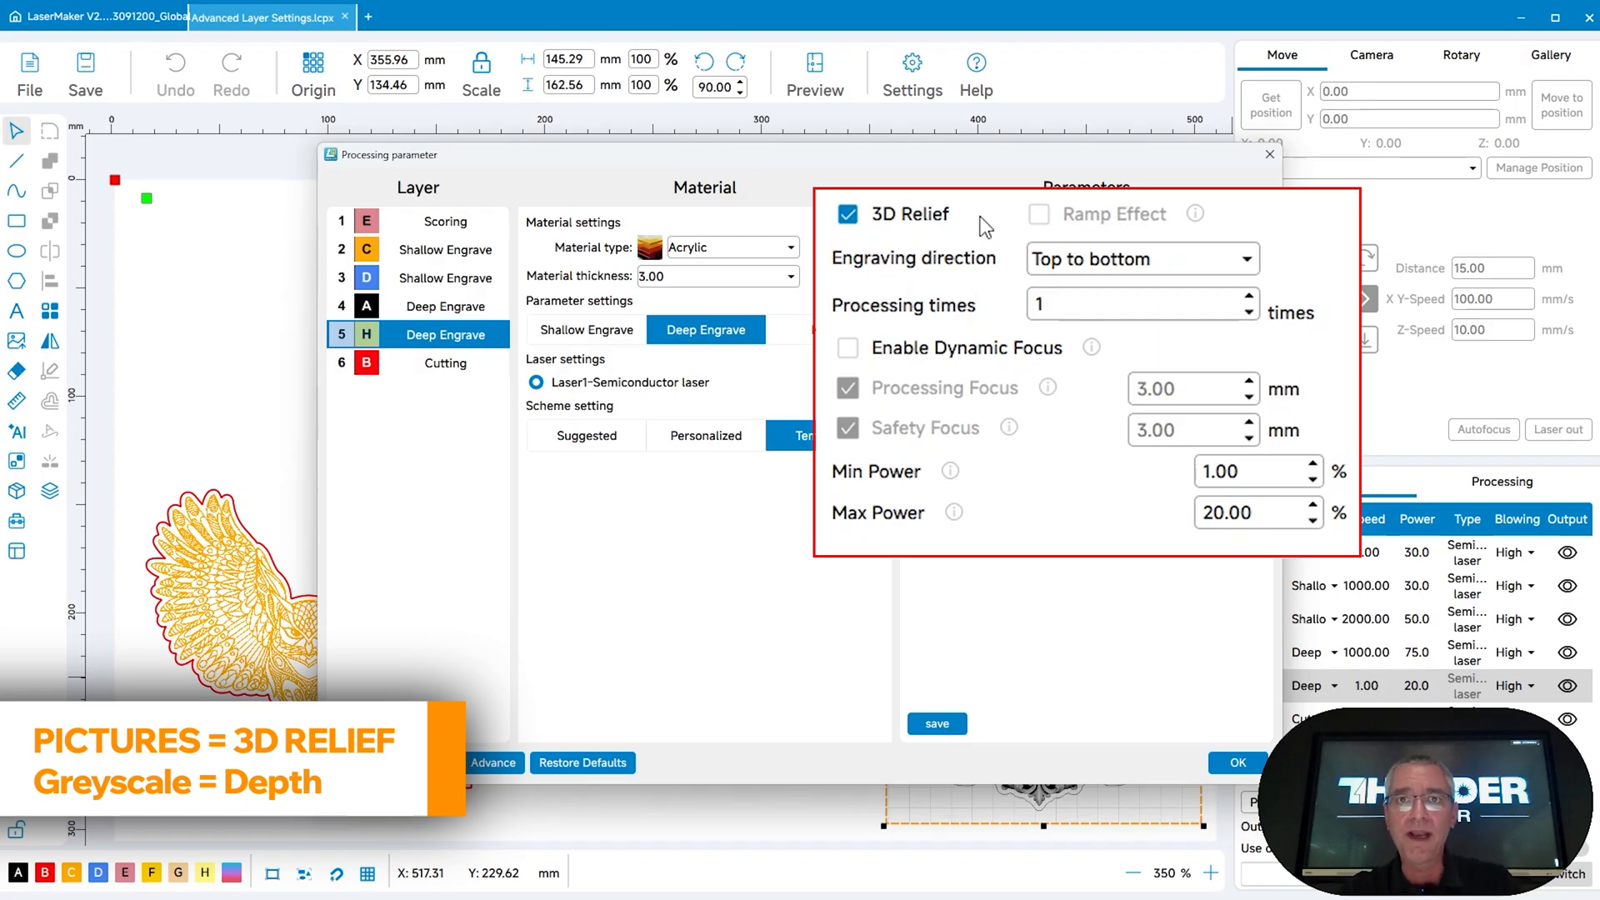
{"action": "left_click_drag", "start_coordinate": [1253, 514], "coordinate": [1194, 515]}
{"action": "type", "text": "90"}
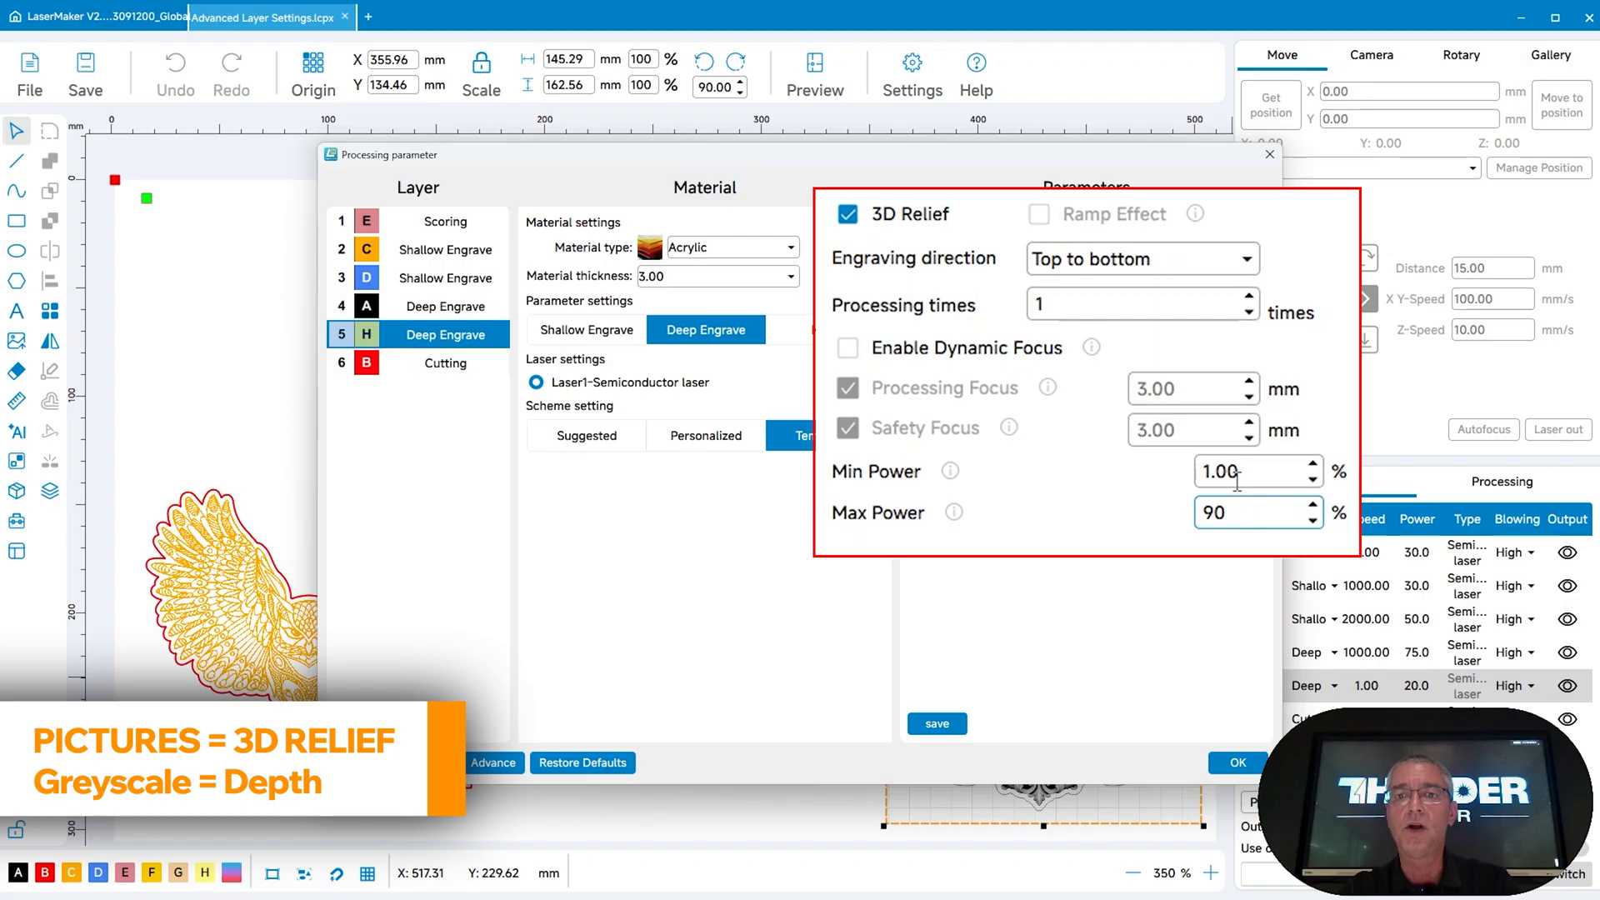
{"action": "left_click_drag", "start_coordinate": [1242, 471], "coordinate": [1205, 472]}
{"action": "type", "text": "2"}
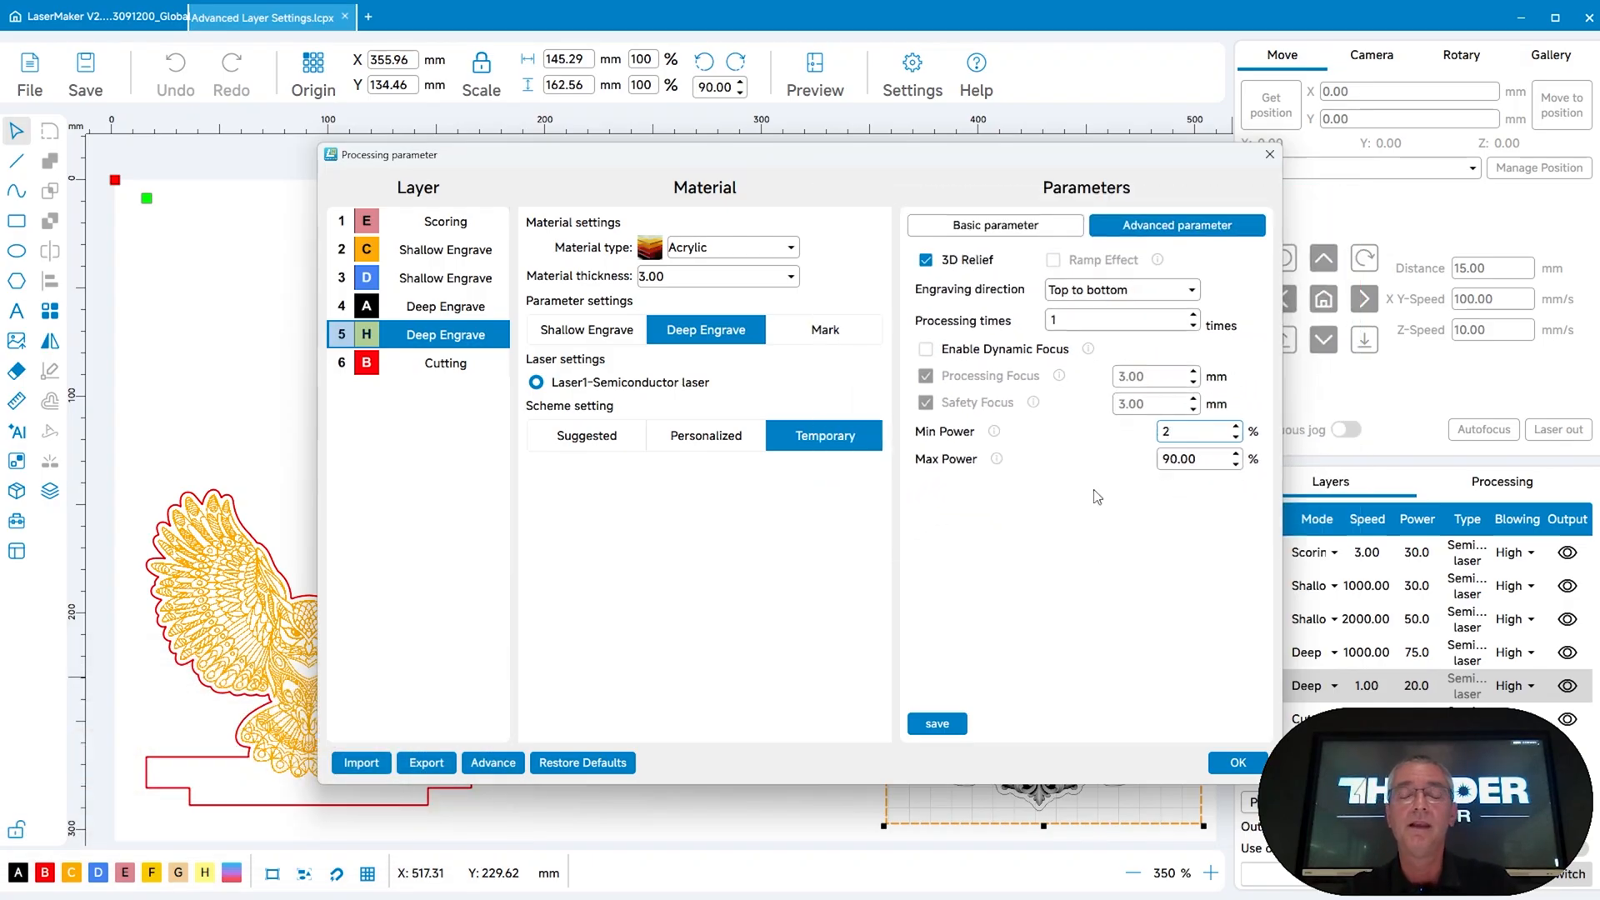